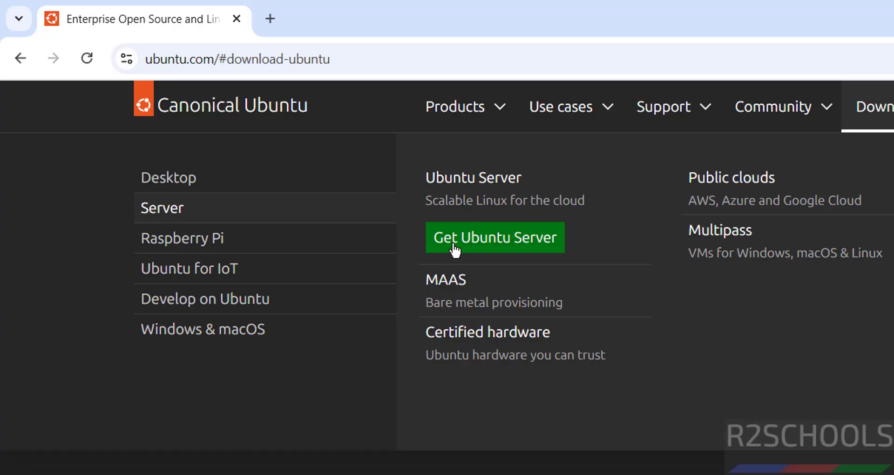
Step: Go to the Ubuntu Server download page and download the Ubuntu 25.04 ISO
{"action": "left_click", "coordinate": [443, 236]}
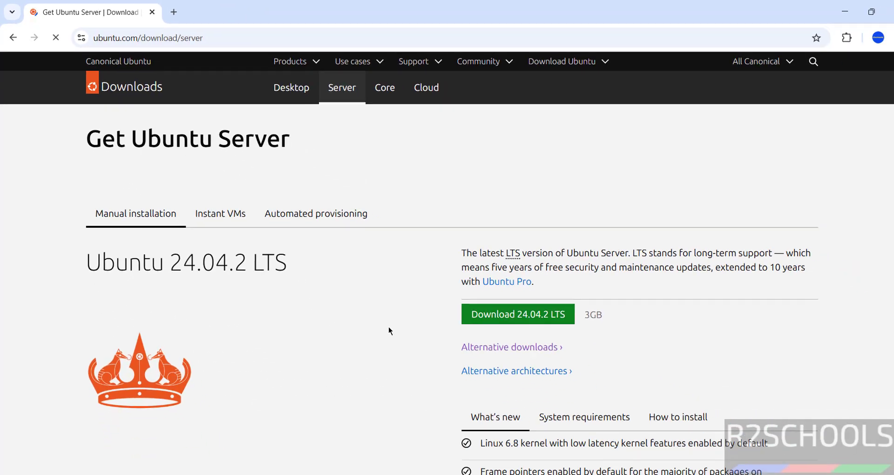
{"action": "scroll", "coordinate": [534, 445], "scroll_direction": "down", "scroll_amount": 5}
{"action": "scroll", "coordinate": [381, 324], "scroll_direction": "down", "scroll_amount": 5}
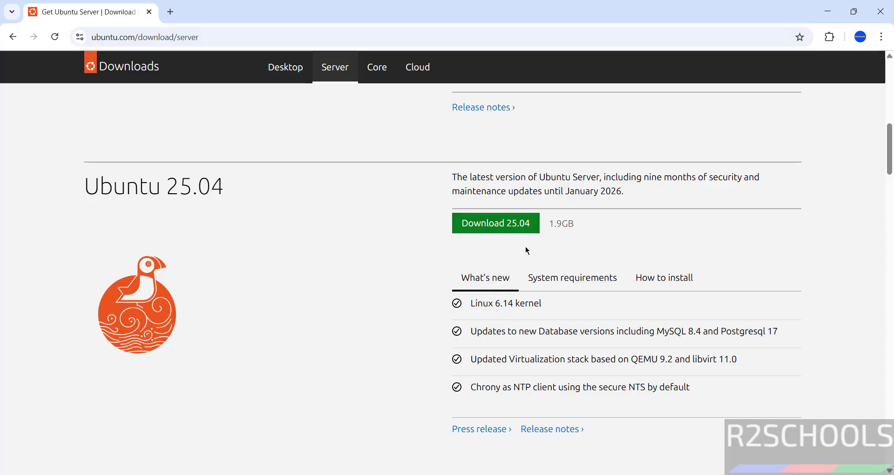
{"action": "left_click", "coordinate": [474, 228]}
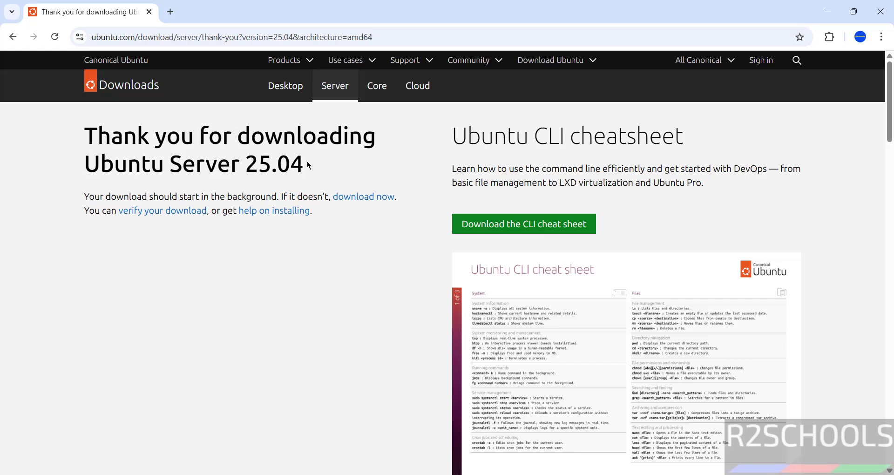
Step: Cancel the duplicate Ubuntu 25.04 ISO download and remove it from Chrome's download history
{"action": "key", "text": "ctrl+j"}
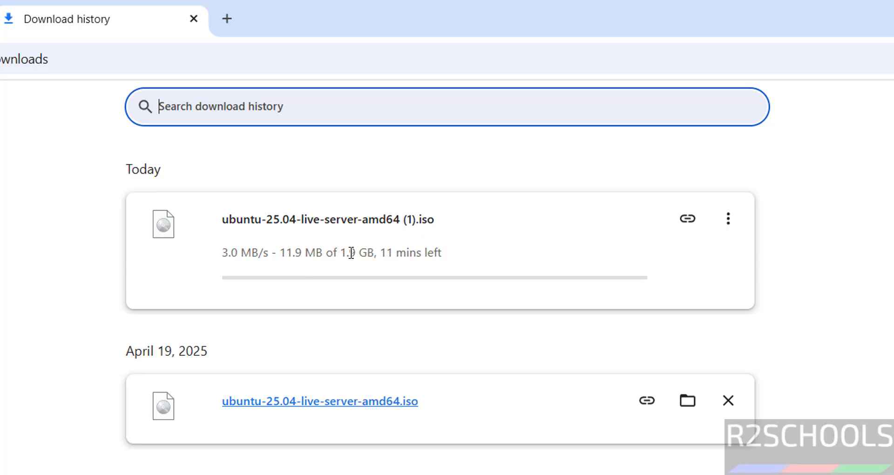
{"action": "left_click", "coordinate": [729, 219]}
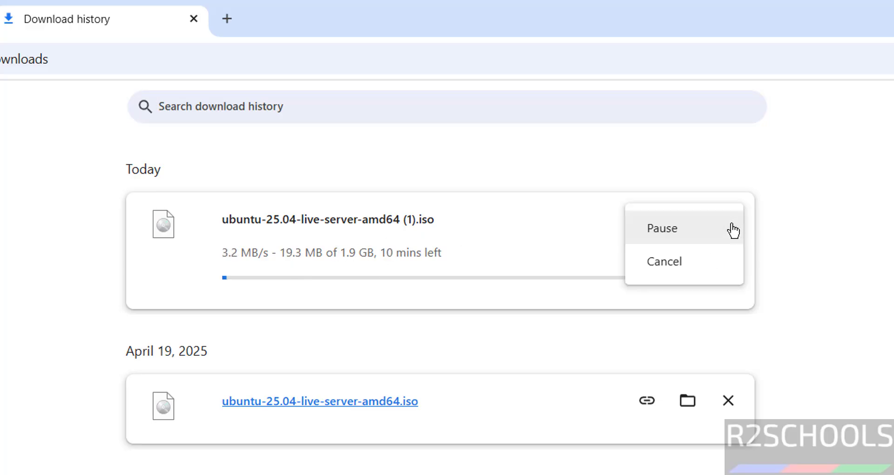
{"action": "left_click", "coordinate": [662, 261]}
{"action": "left_click", "coordinate": [728, 218]}
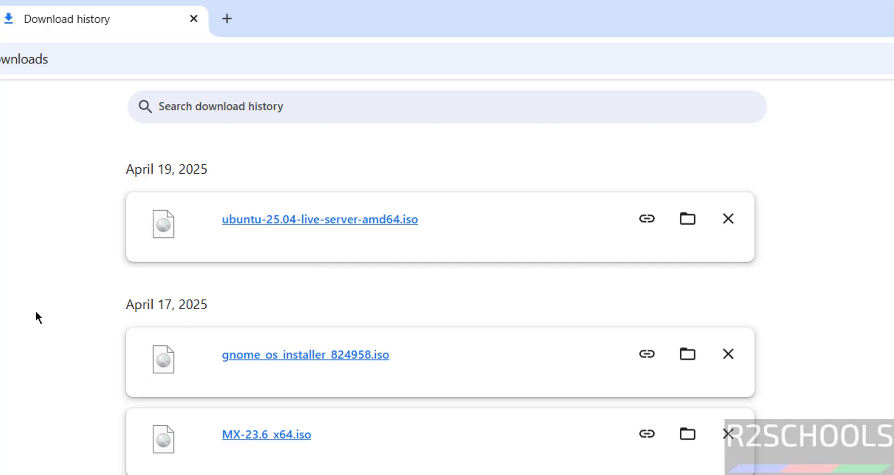
{"action": "key", "text": "super"}
Step: Launch VMware Workstation Pro and start the New Virtual Machine wizard
{"action": "type", "text": "vmw"}
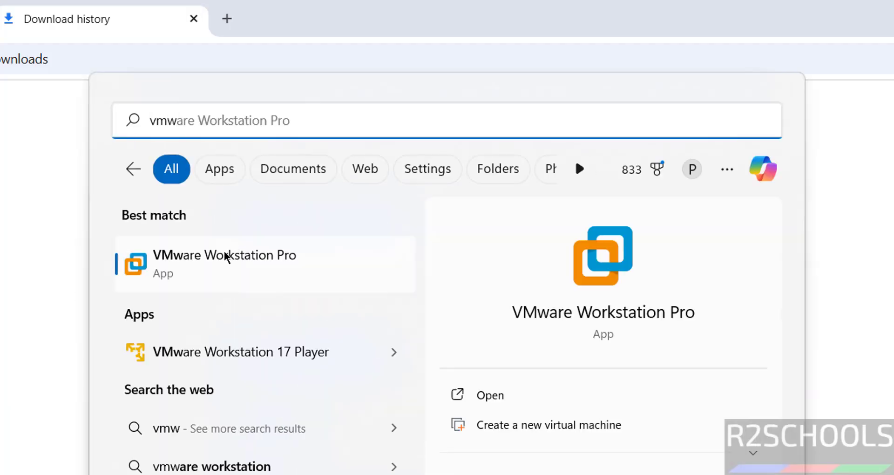
{"action": "left_click", "coordinate": [224, 250]}
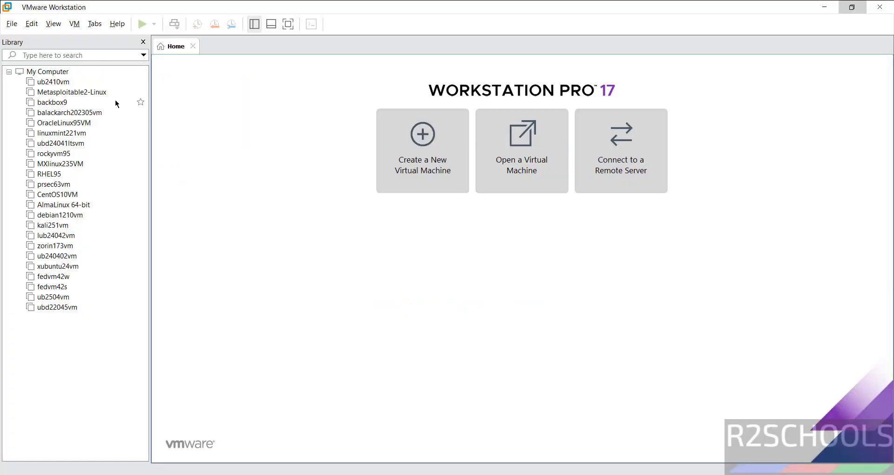
{"action": "left_click", "coordinate": [13, 25]}
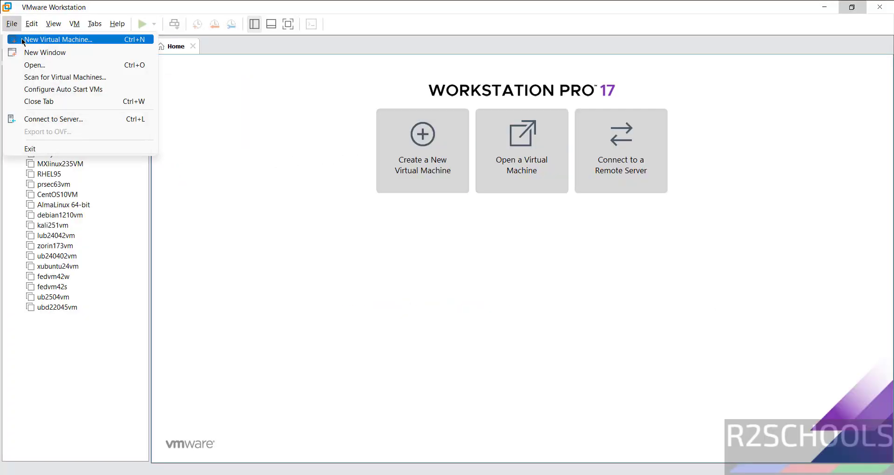
{"action": "left_click", "coordinate": [22, 38]}
Step: Use ubuntu-25.04-live-server-amd64.iso as the installer disc image
{"action": "left_click", "coordinate": [499, 349]}
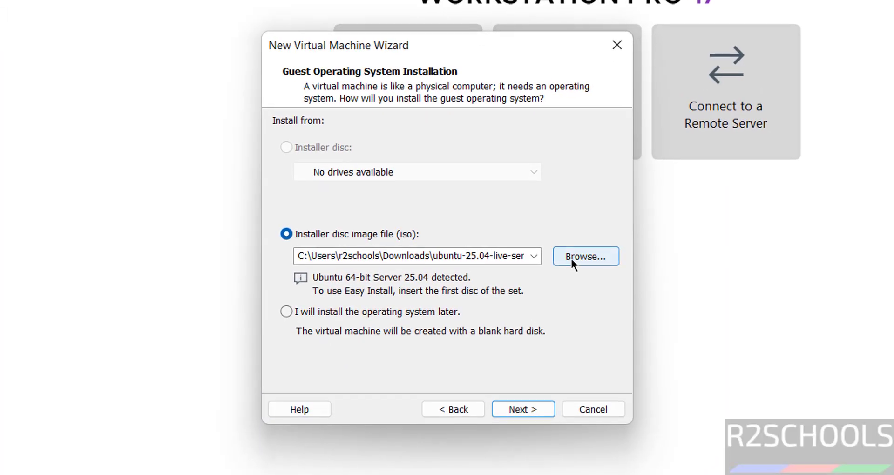
{"action": "left_click", "coordinate": [590, 268]}
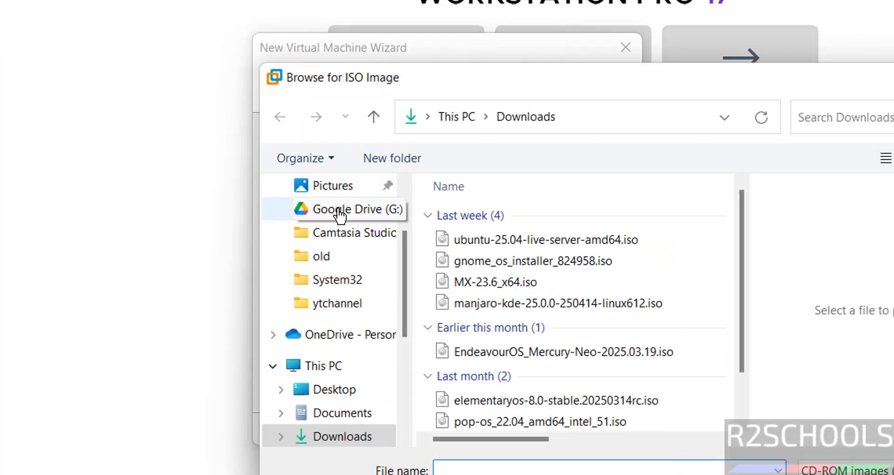
{"action": "scroll", "coordinate": [401, 220], "scroll_direction": "up", "scroll_amount": 3}
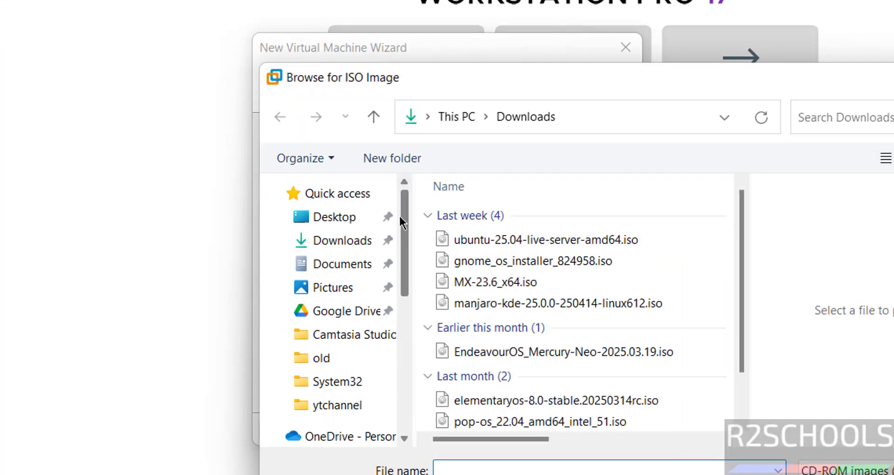
{"action": "left_click", "coordinate": [554, 244]}
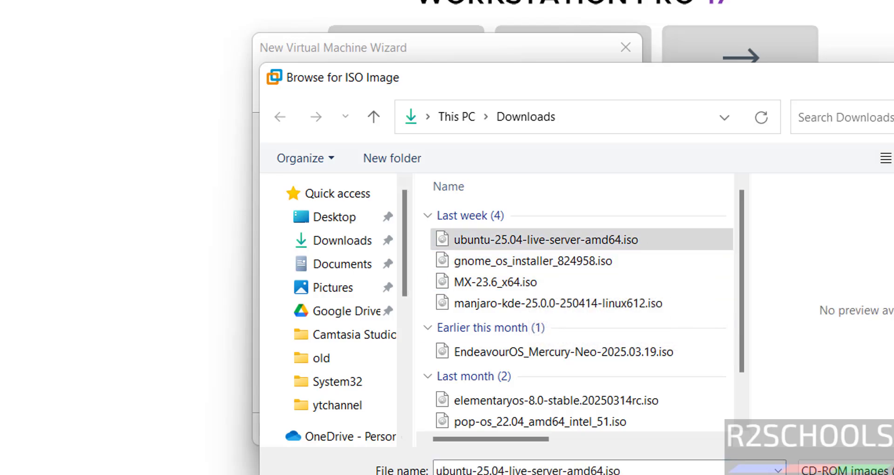
{"action": "double_click", "coordinate": [554, 239]}
{"action": "left_click", "coordinate": [510, 435]}
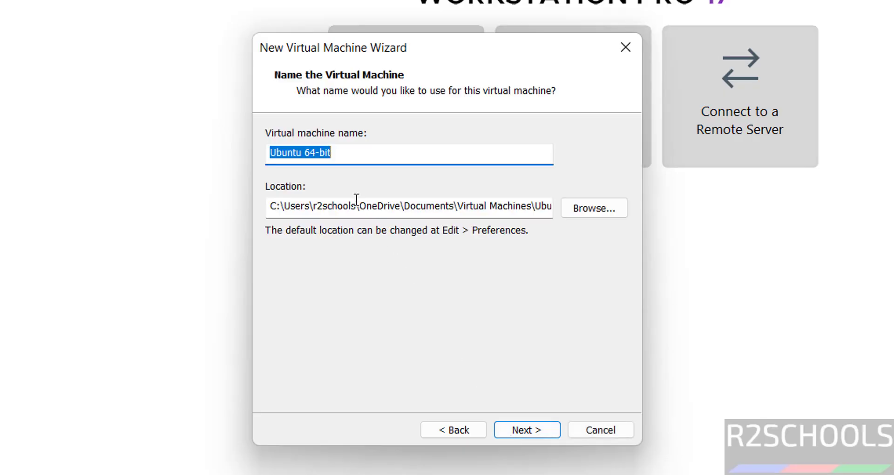
Step: Name the virtual machine ubs2504vm and store it under E:\VMS
{"action": "type", "text": "ubs2"}
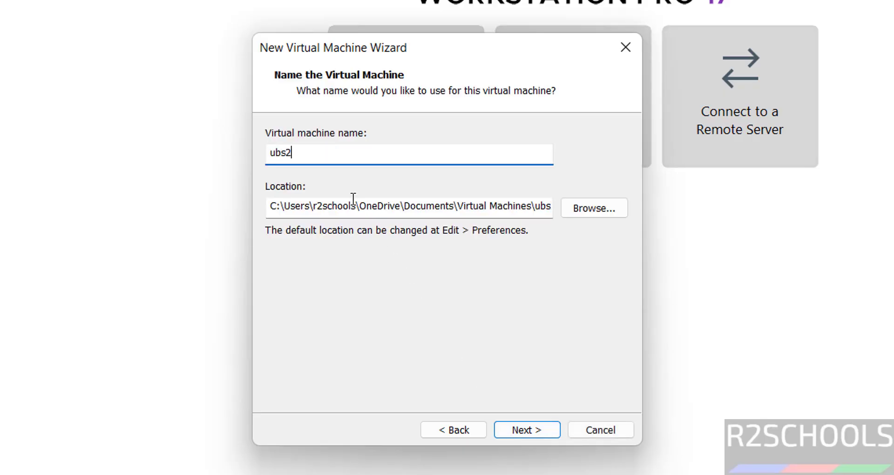
{"action": "type", "text": "504vm"}
{"action": "key", "text": "ctrl+a"}
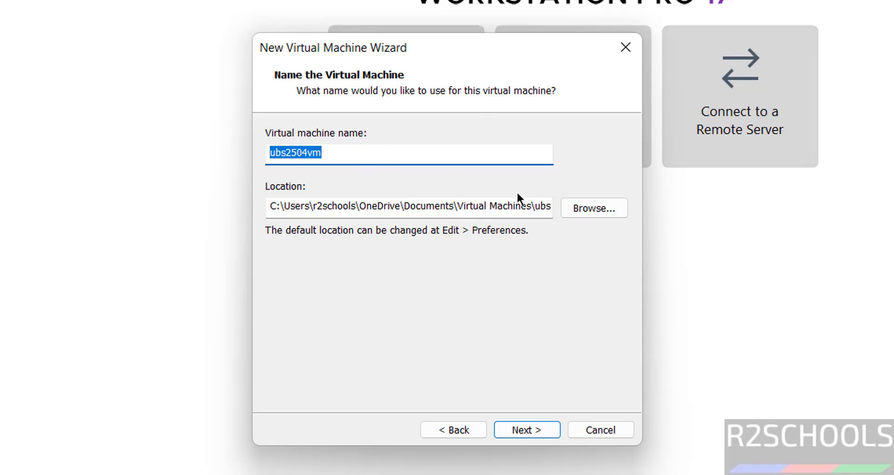
{"action": "left_click", "coordinate": [584, 207]}
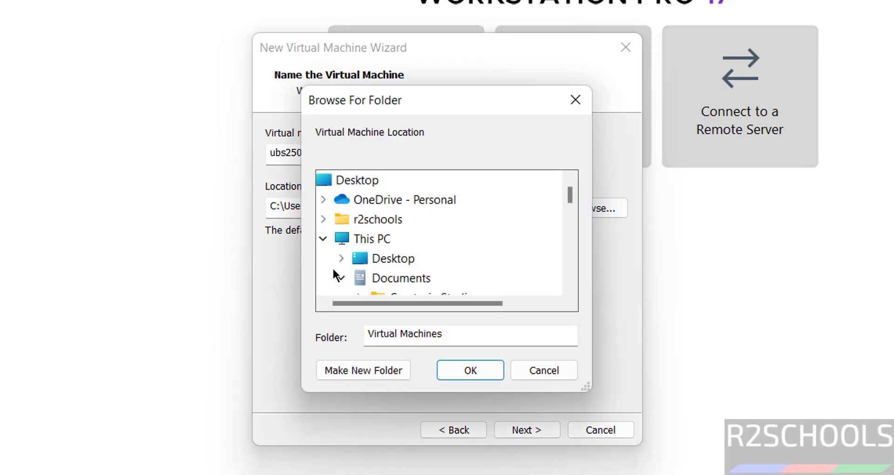
{"action": "left_click", "coordinate": [343, 278]}
{"action": "scroll", "coordinate": [567, 265], "scroll_direction": "down", "scroll_amount": 2}
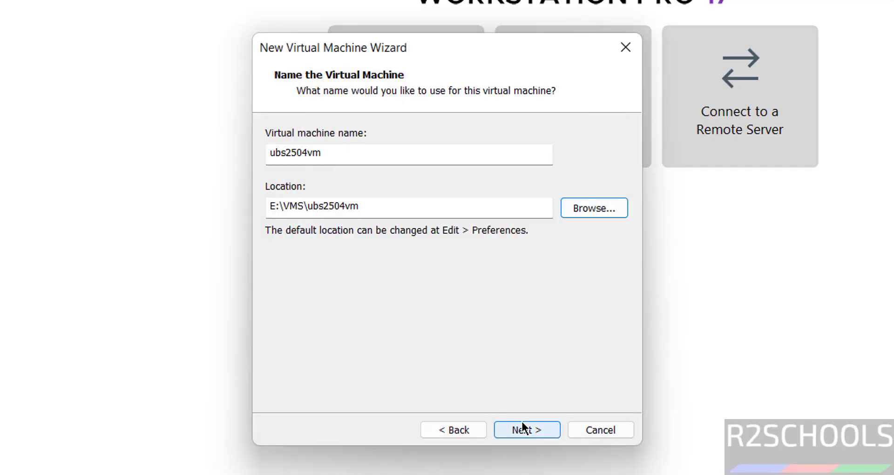
{"action": "left_click", "coordinate": [522, 428]}
Step: Give it a 50 GB virtual disk stored as a single file
{"action": "left_click", "coordinate": [266, 252]}
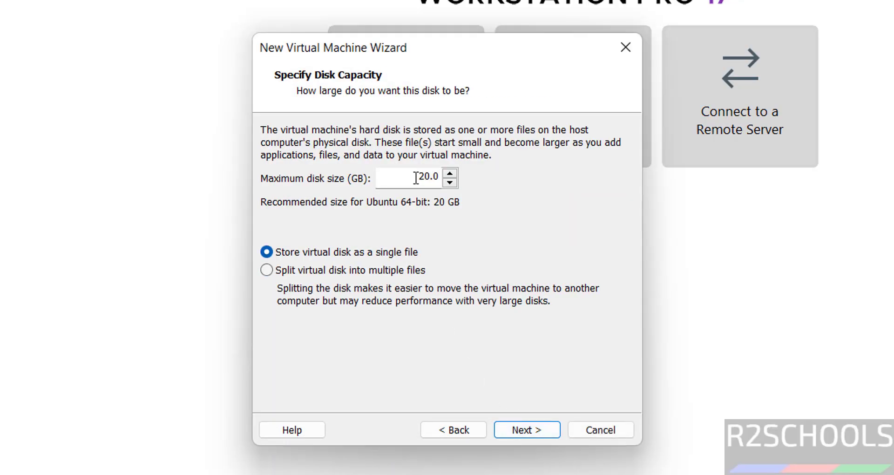
{"action": "double_click", "coordinate": [415, 177]}
{"action": "left_click", "coordinate": [545, 431]}
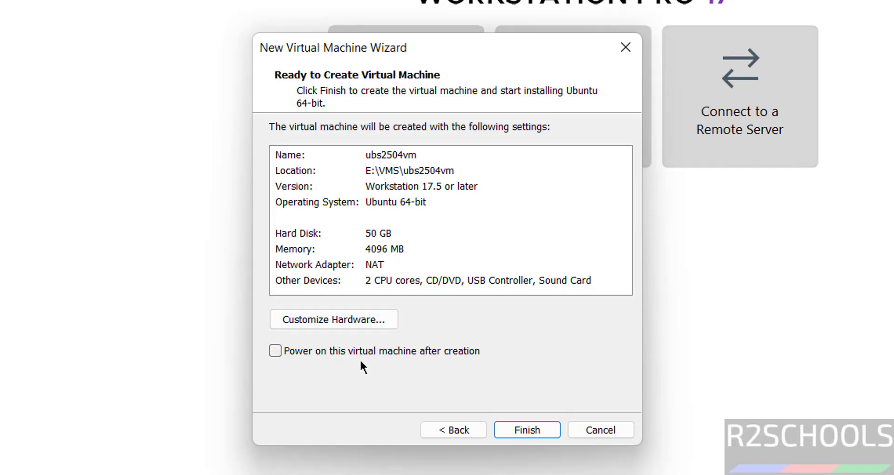
Step: Finish creating ubs2504vm and power it on to the GRUB boot menu
{"action": "left_click", "coordinate": [513, 429]}
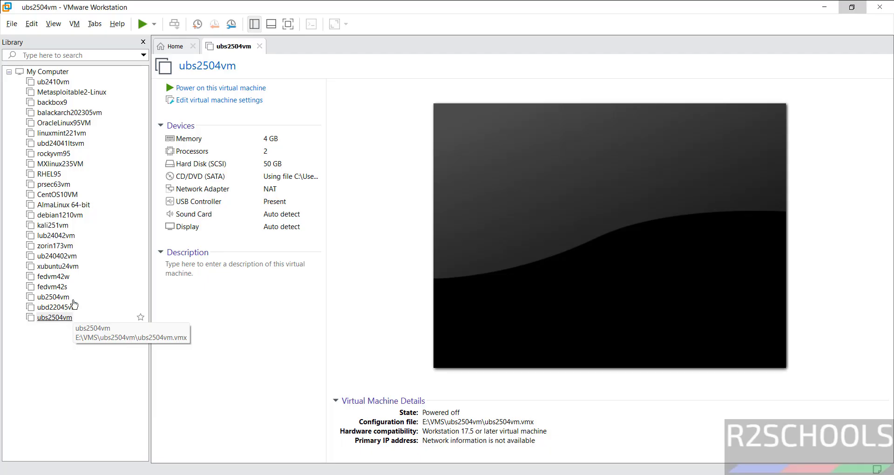
{"action": "right_click", "coordinate": [52, 318]}
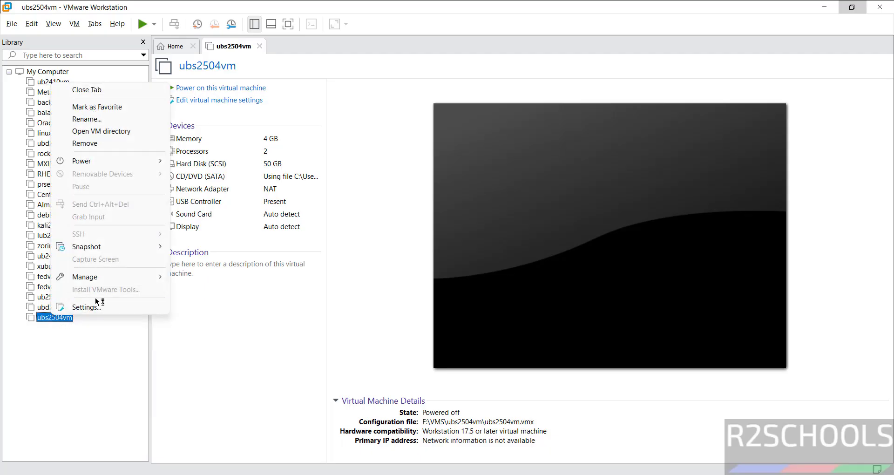
{"action": "left_click", "coordinate": [77, 25]}
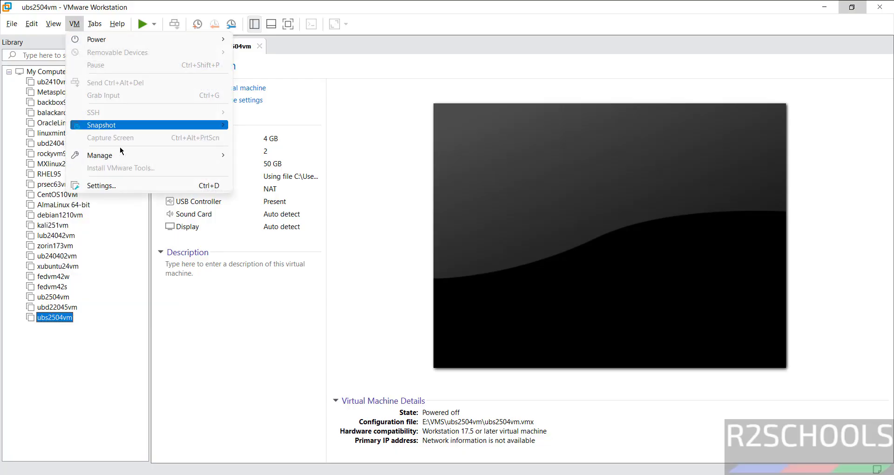
{"action": "left_click", "coordinate": [362, 142]}
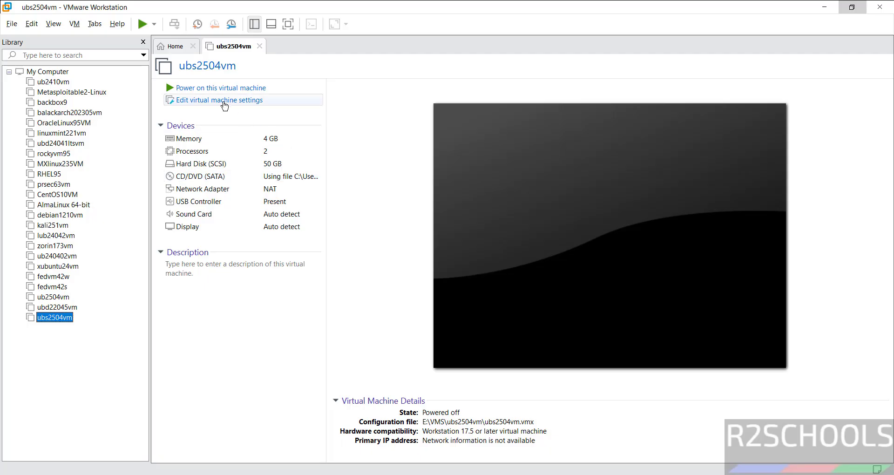
{"action": "left_click", "coordinate": [218, 90]}
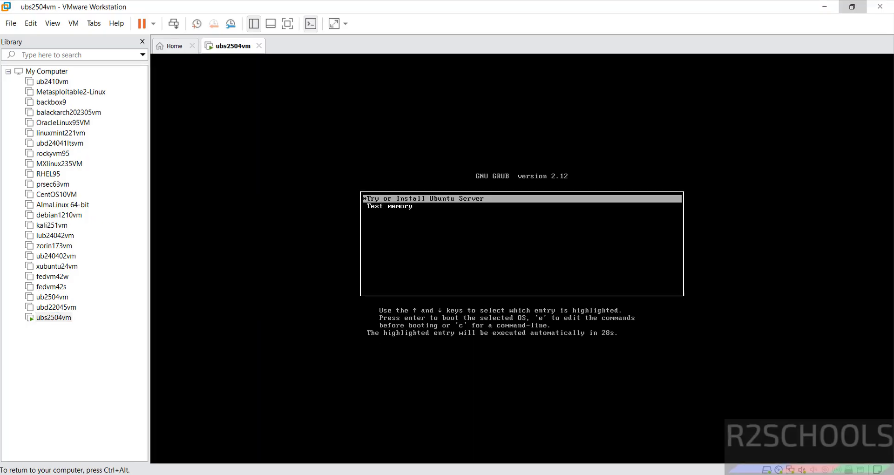
Step: Boot Try or Install Ubuntu Server, choosing English language and English (US) keyboard
{"action": "key", "text": "Down"}
{"action": "key", "text": "Up"}
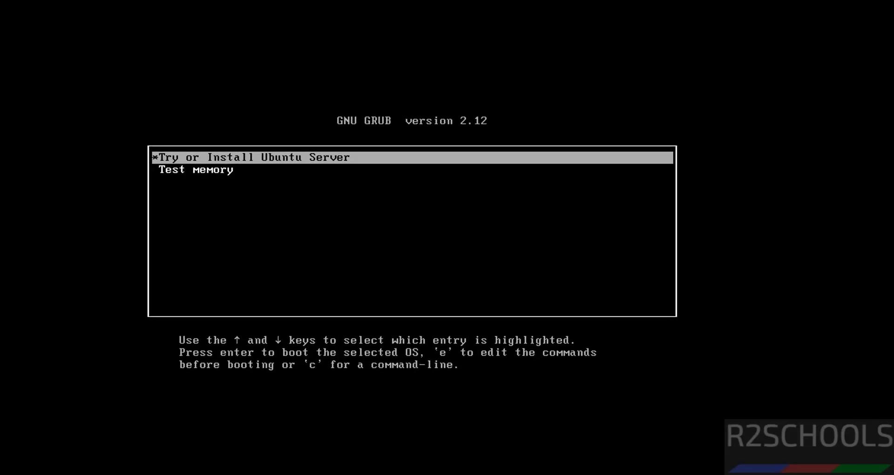
{"action": "key", "text": "Return"}
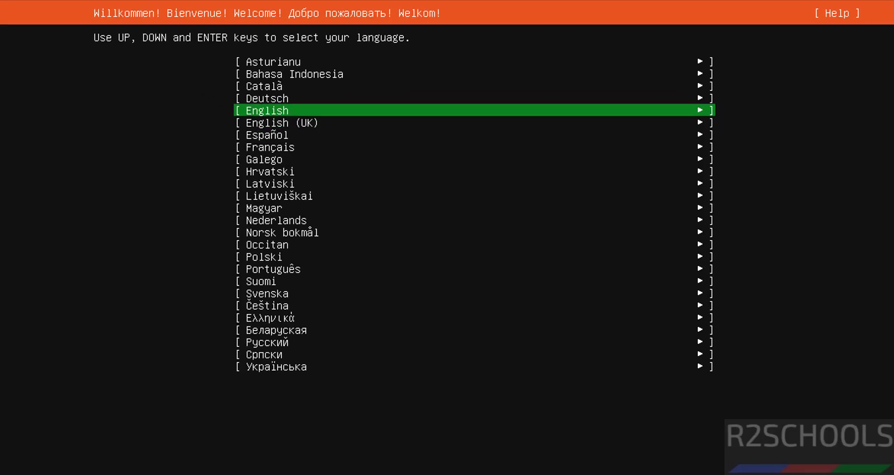
{"action": "key", "text": "Return"}
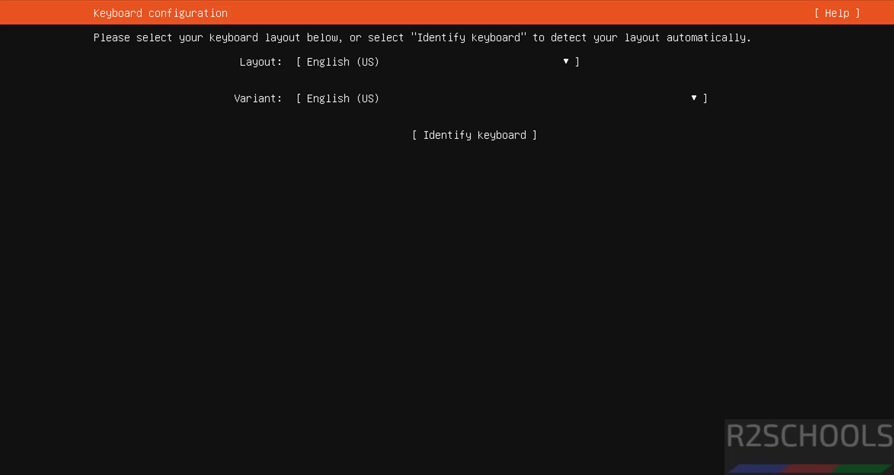
{"action": "key", "text": "Return"}
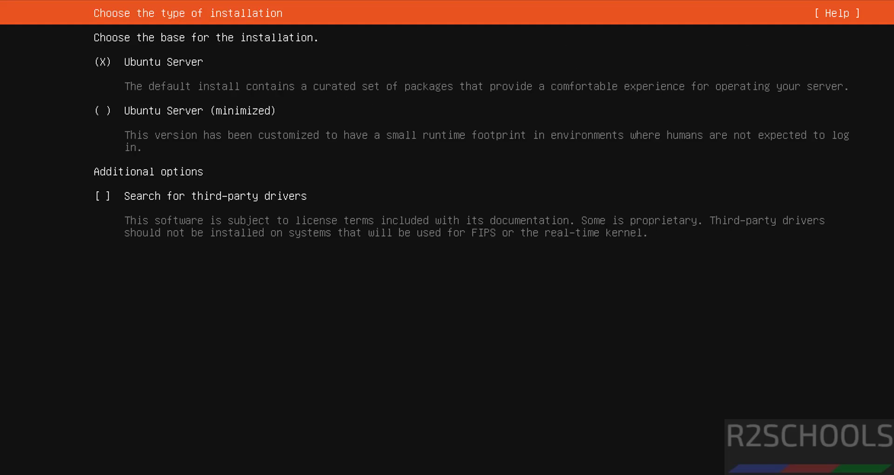
Step: Keep the standard Ubuntu Server installation type
{"action": "key", "text": "Up"}
{"action": "key", "text": "Down"}
{"action": "key", "text": "Return"}
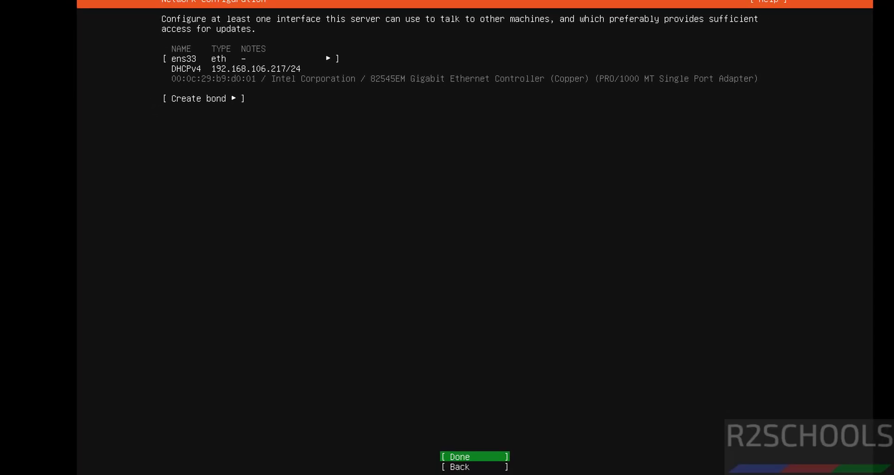
Step: Accept DHCP networking, no proxy and the default mirror, continuing past the mirror check
{"action": "key", "text": "Down"}
{"action": "key", "text": "Up"}
{"action": "key", "text": "Return"}
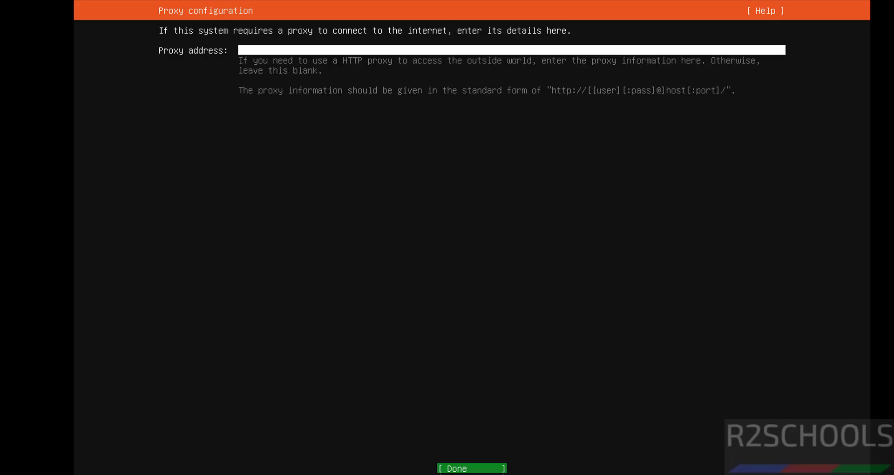
{"action": "key", "text": "Return"}
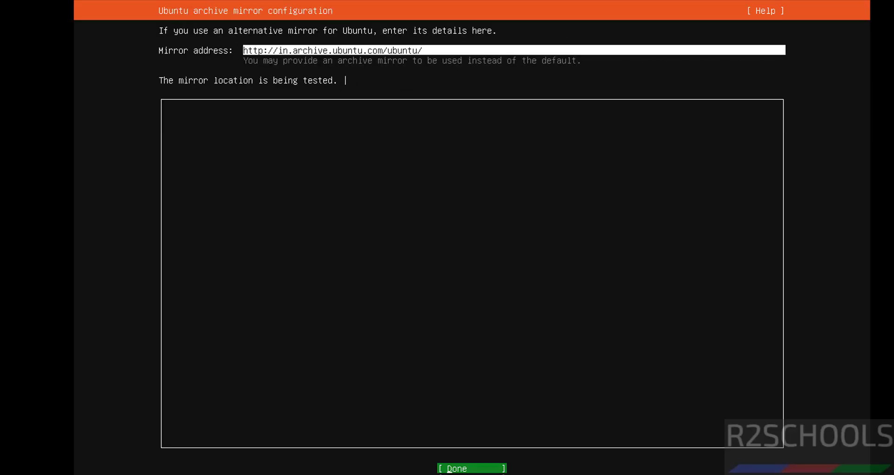
{"action": "key", "text": "Return"}
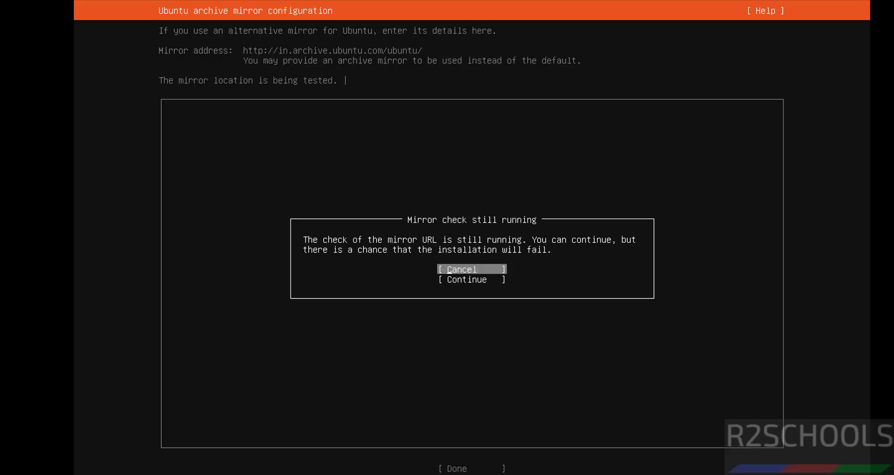
{"action": "key", "text": "Down"}
{"action": "key", "text": "Return"}
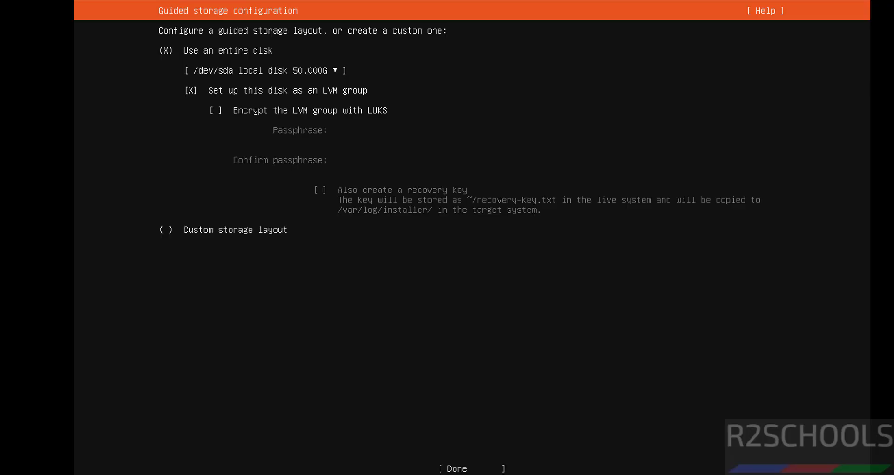
Step: Accept the guided whole-disk LVM layout and confirm the destructive install
{"action": "key", "text": "Down"}
{"action": "key", "text": "Down"}
{"action": "key", "text": "Tab"}
{"action": "key", "text": "Return"}
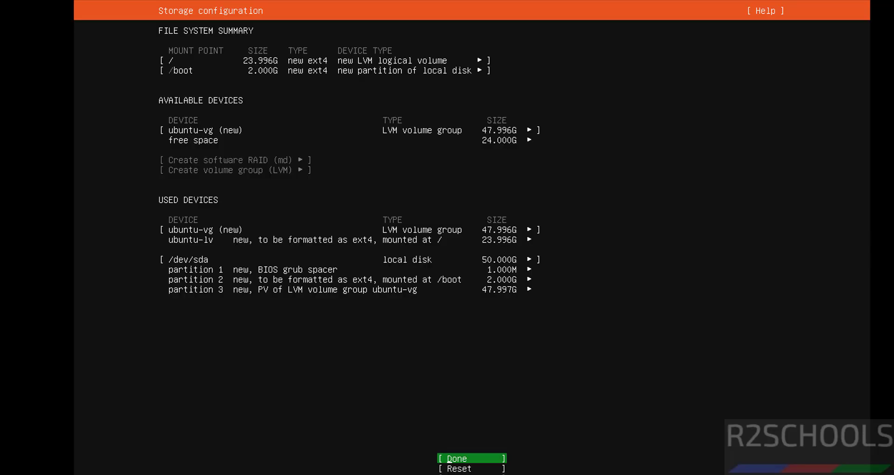
{"action": "key", "text": "Down"}
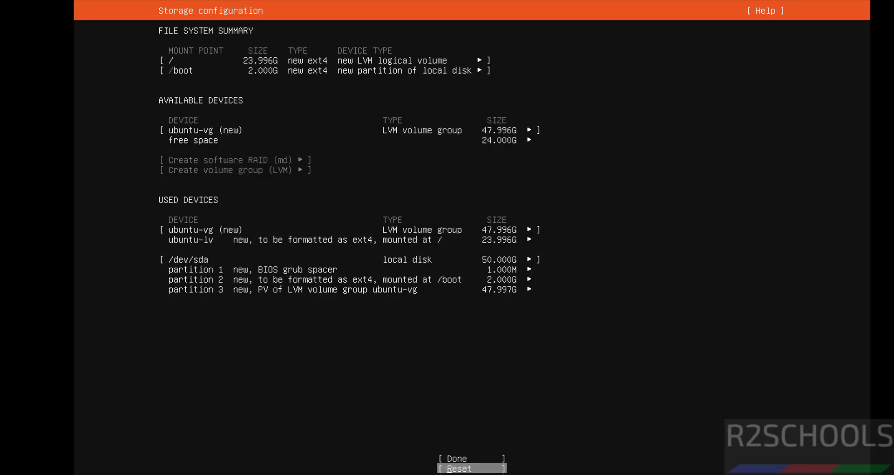
{"action": "key", "text": "Down"}
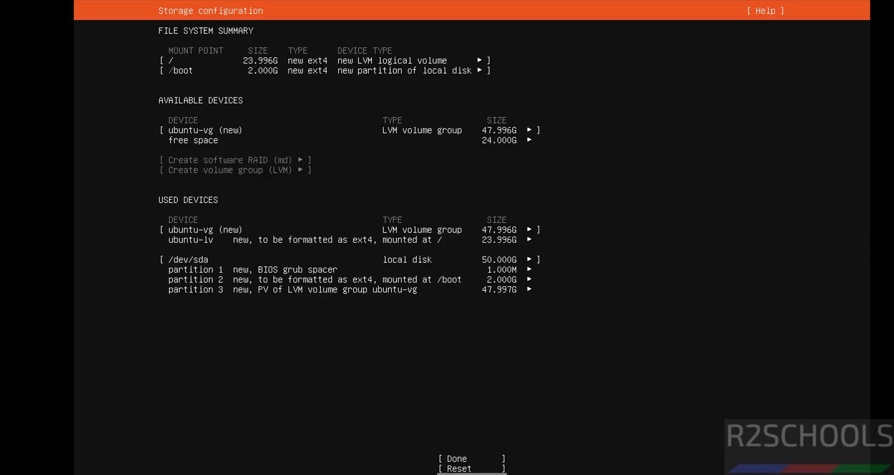
{"action": "key", "text": "Up"}
{"action": "key", "text": "Up"}
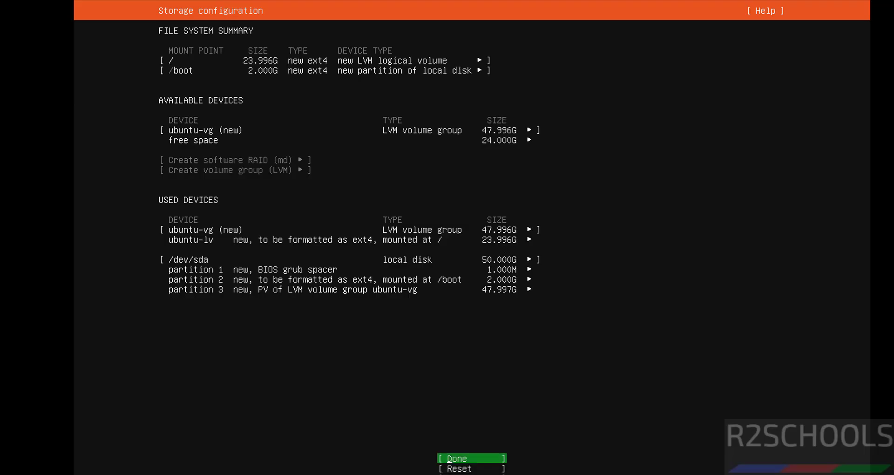
{"action": "key", "text": "Return"}
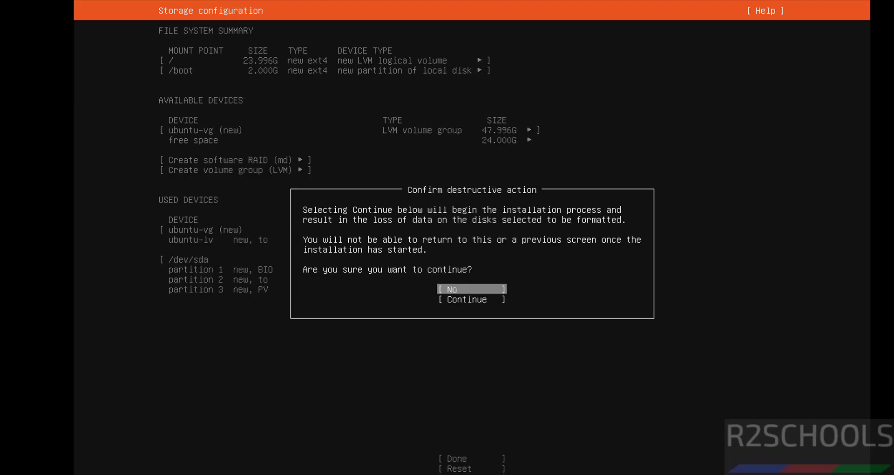
{"action": "key", "text": "Down"}
{"action": "key", "text": "Return"}
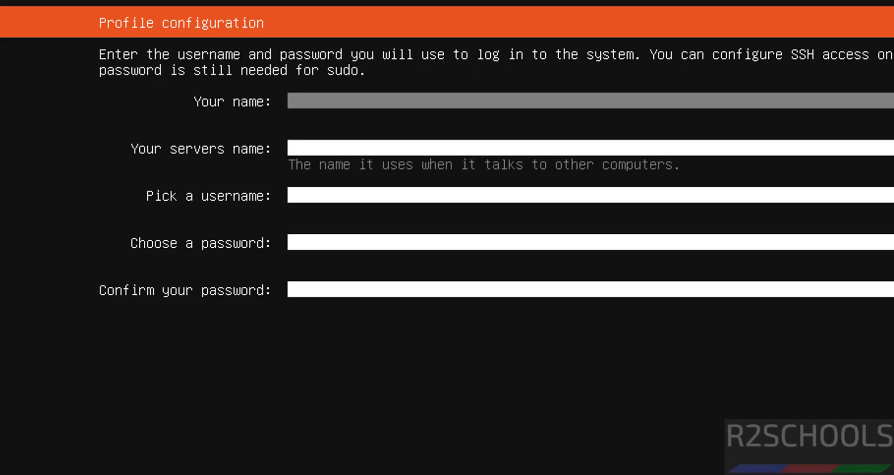
Step: Fill in the profile: your name, server name ub25vm, a username and password
{"action": "type", "text": "r2schools"}
{"action": "key", "text": "Tab"}
{"action": "key", "text": "shift+Tab"}
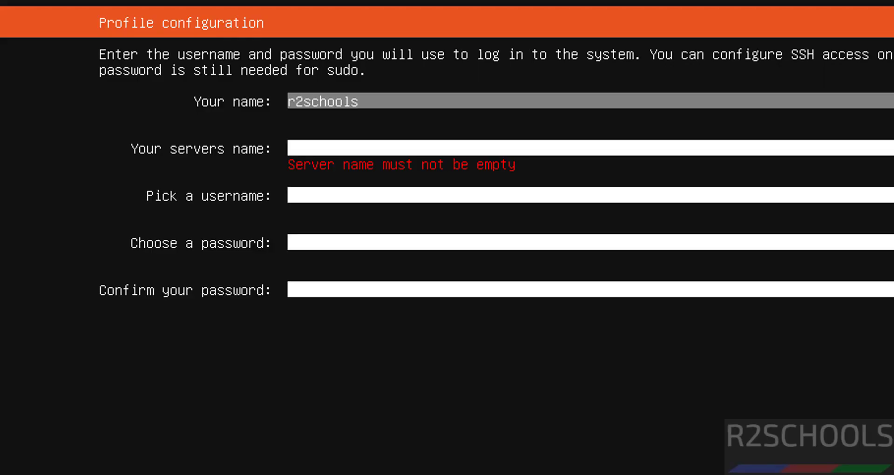
{"action": "key", "text": "Tab"}
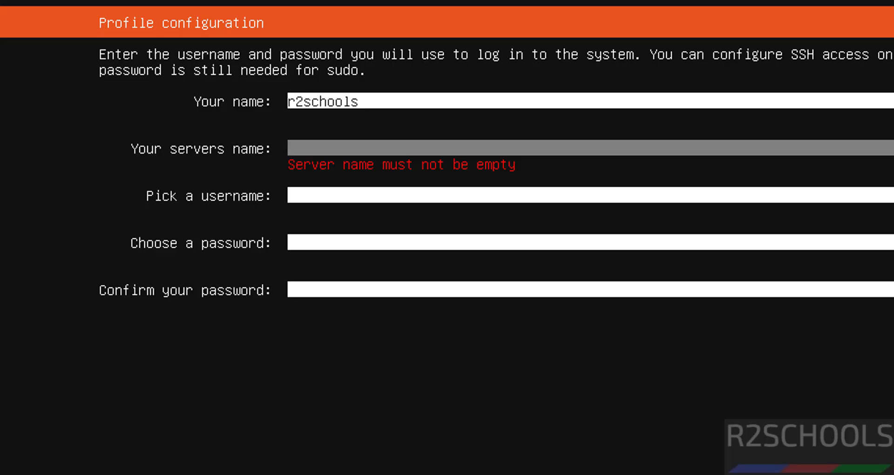
{"action": "type", "text": "ub25vm"}
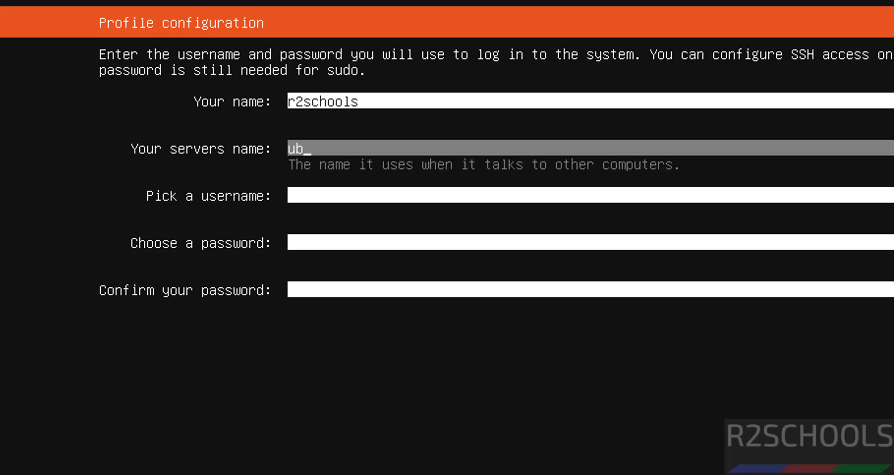
{"action": "key", "text": "Tab"}
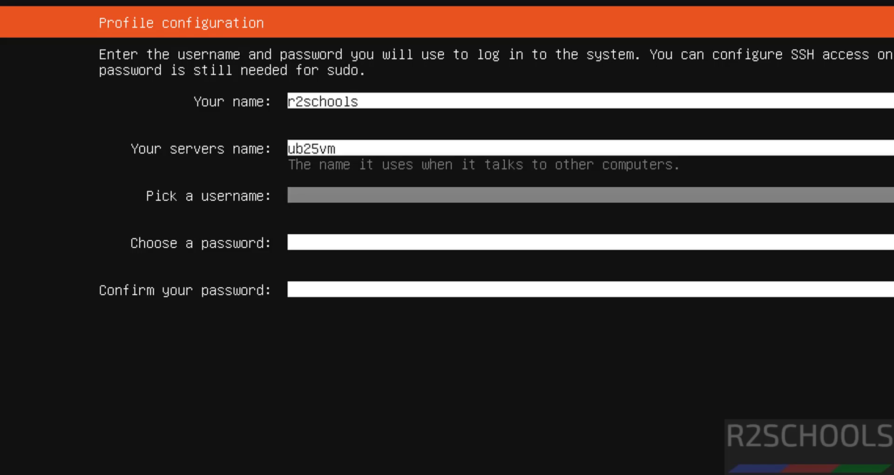
{"action": "type", "text": "r2schools"}
{"action": "key", "text": "Tab"}
{"action": "type", "text": "******"}
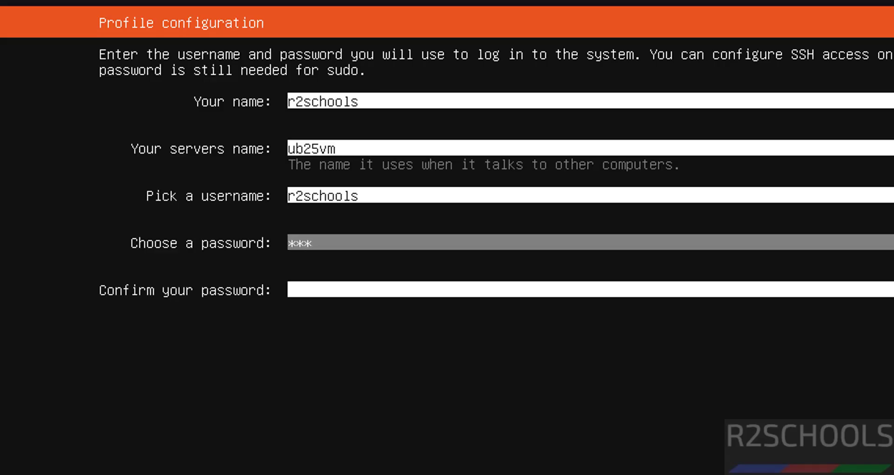
{"action": "type", "text": "***"}
{"action": "key", "text": "Tab"}
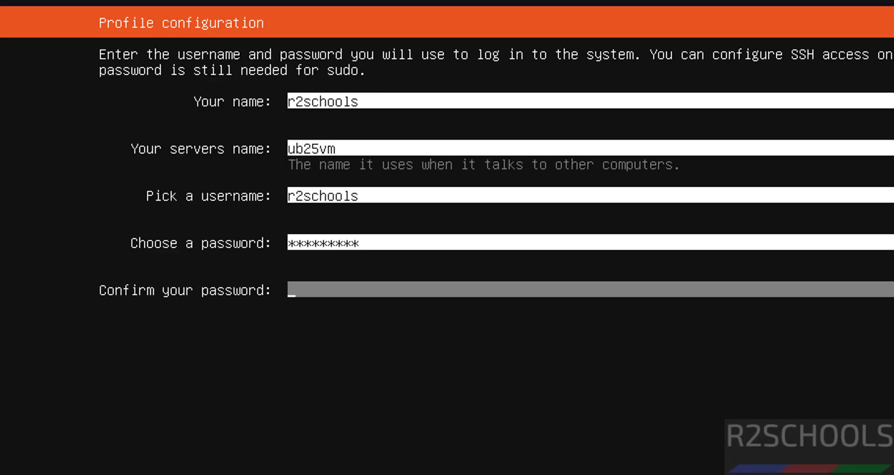
{"action": "type", "text": "*********"}
{"action": "key", "text": "Tab"}
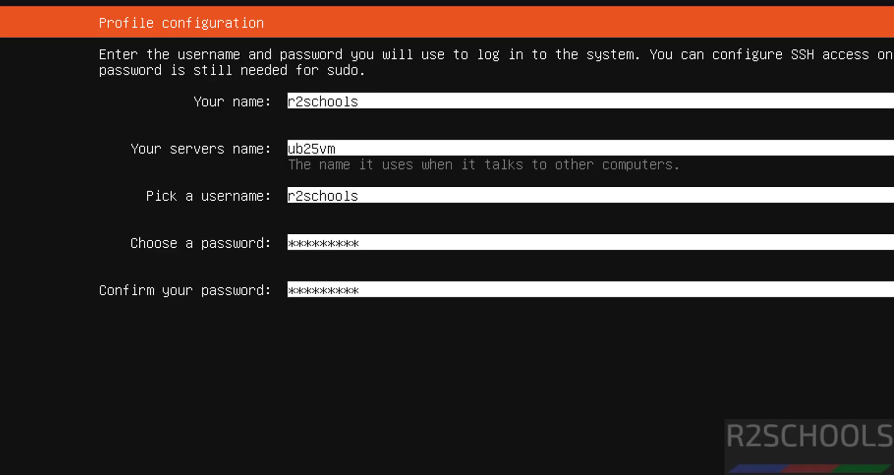
{"action": "key", "text": "Return"}
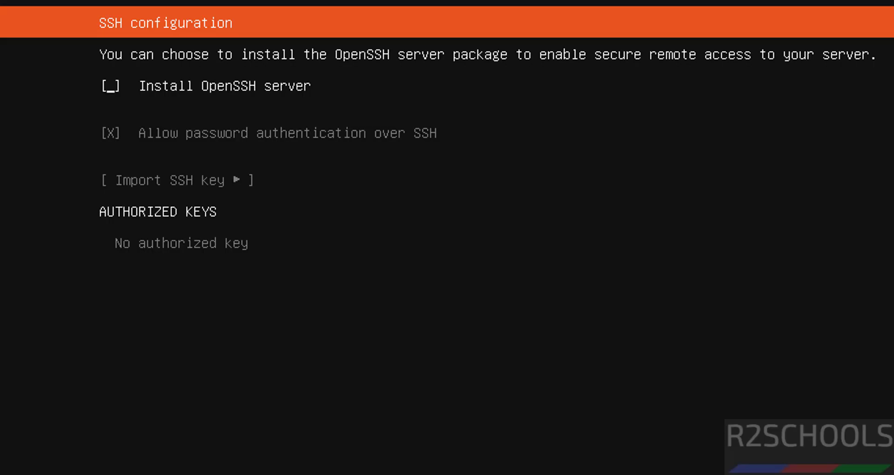
Step: Enable Install OpenSSH server and continue
{"action": "key", "text": "space"}
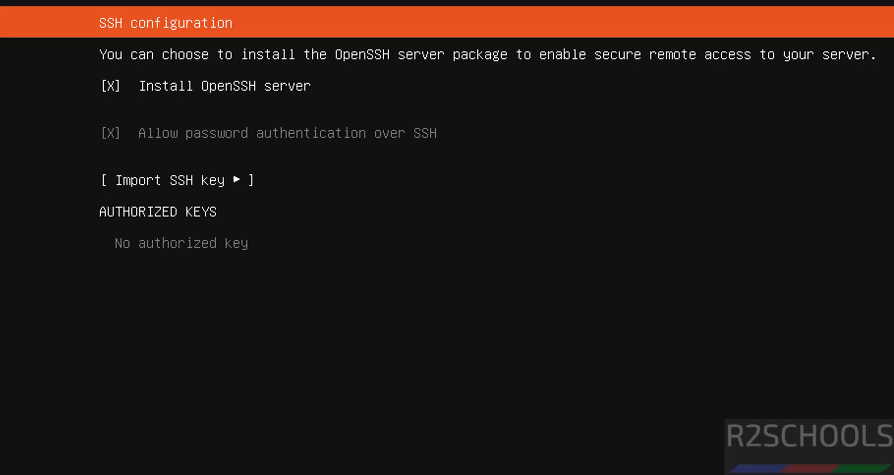
{"action": "key", "text": "Tab"}
{"action": "key", "text": "Tab"}
{"action": "key", "text": "Return"}
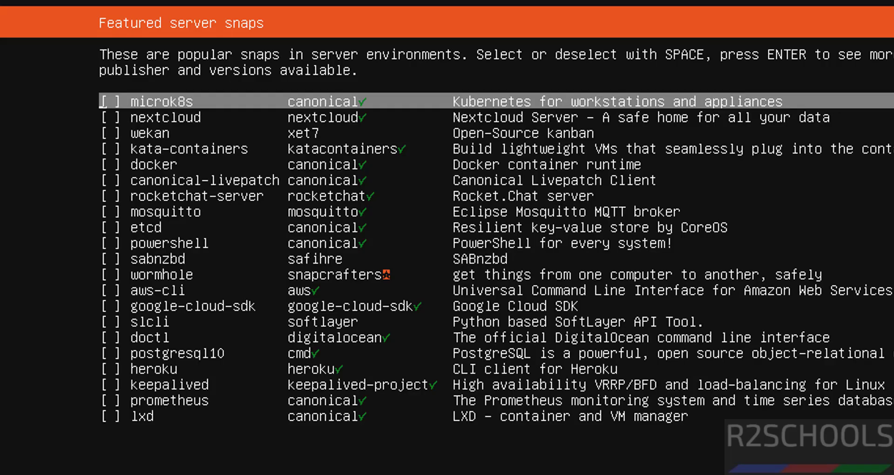
Step: Leave all featured snaps unselected, including canonical-livepatch, and start the installation
{"action": "key", "text": "Down"}
{"action": "key", "text": "Down"}
{"action": "key", "text": "Down"}
{"action": "key", "text": "Down"}
{"action": "key", "text": "Down"}
{"action": "key", "text": "Down"}
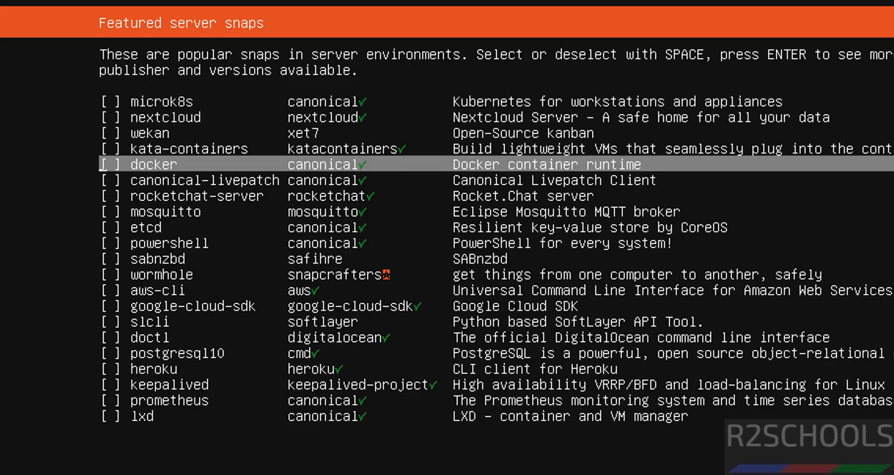
{"action": "key", "text": "Up"}
{"action": "key", "text": "Up"}
{"action": "key", "text": "Up"}
{"action": "key", "text": "Down"}
{"action": "key", "text": "Down"}
{"action": "key", "text": "space"}
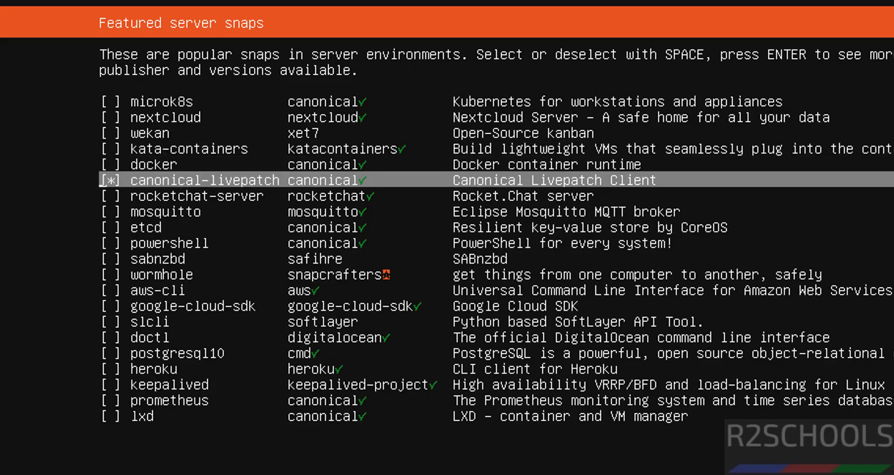
{"action": "key", "text": "space"}
{"action": "key", "text": "Tab"}
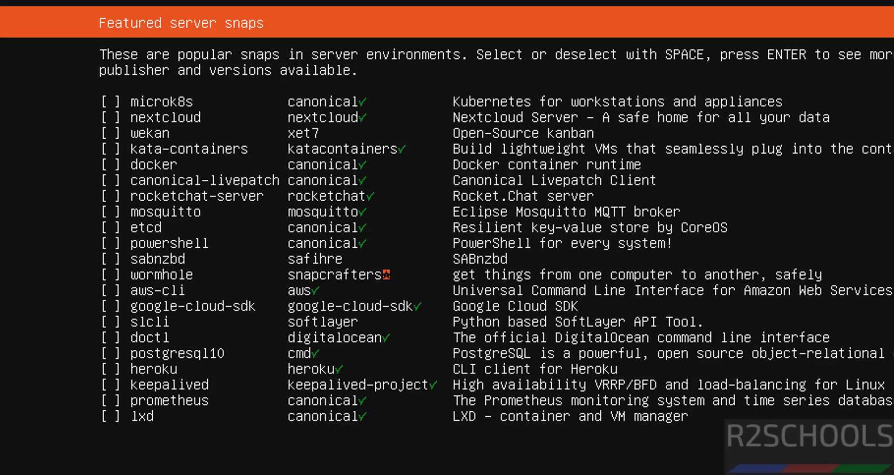
{"action": "key", "text": "Return"}
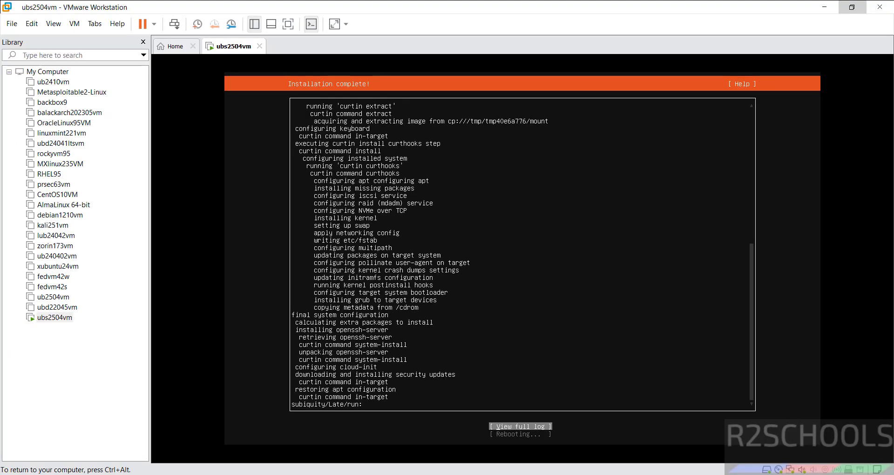
Step: Choose Reboot Now to restart the newly installed Ubuntu Server
{"action": "key", "text": "Return"}
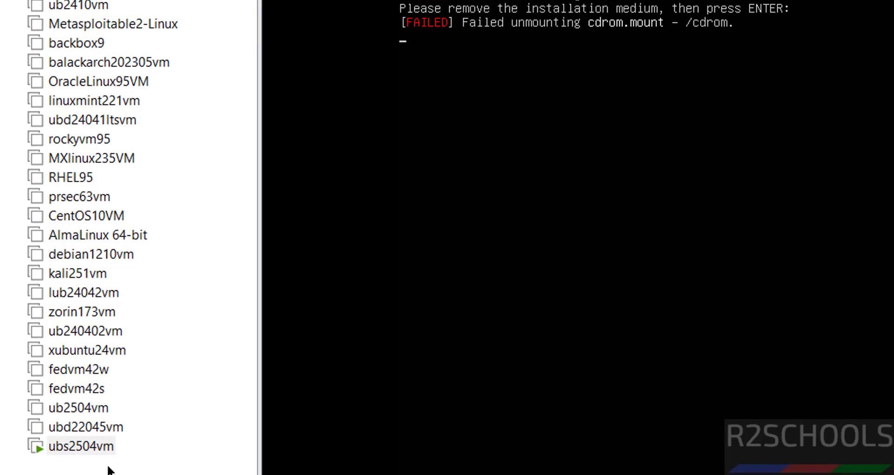
Step: Turn off Connect at power on for ubs2504vm's CD/DVD (SATA) drive, then continue the reboot
{"action": "right_click", "coordinate": [91, 448]}
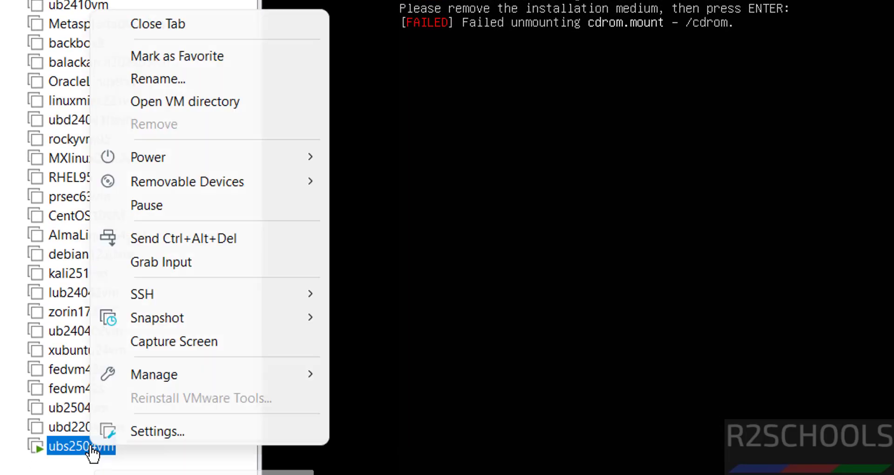
{"action": "left_click", "coordinate": [134, 431]}
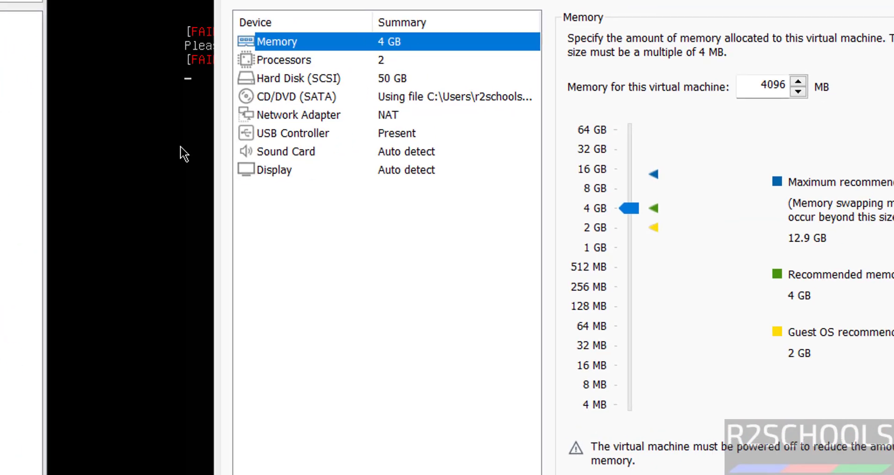
{"action": "left_click", "coordinate": [212, 103]}
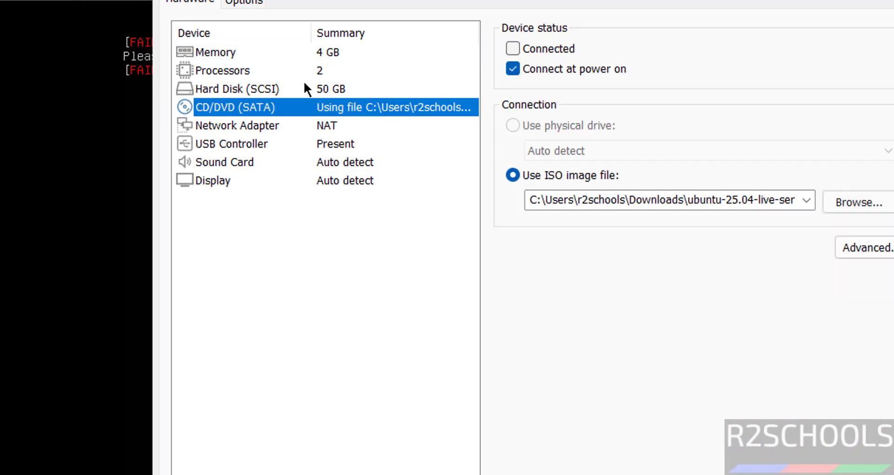
{"action": "left_click", "coordinate": [513, 69]}
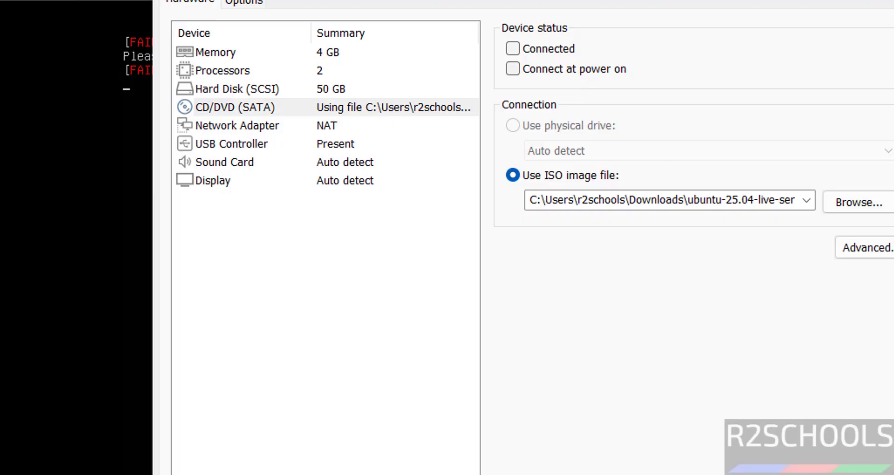
{"action": "key", "text": "Return"}
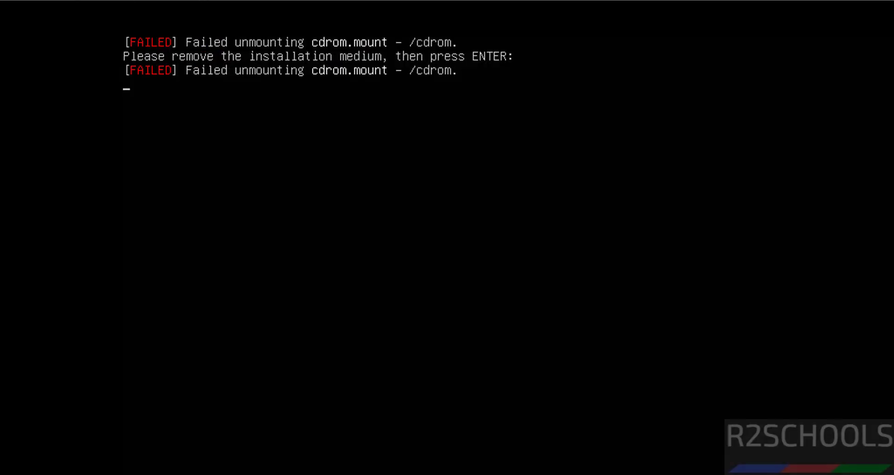
{"action": "key", "text": "Return"}
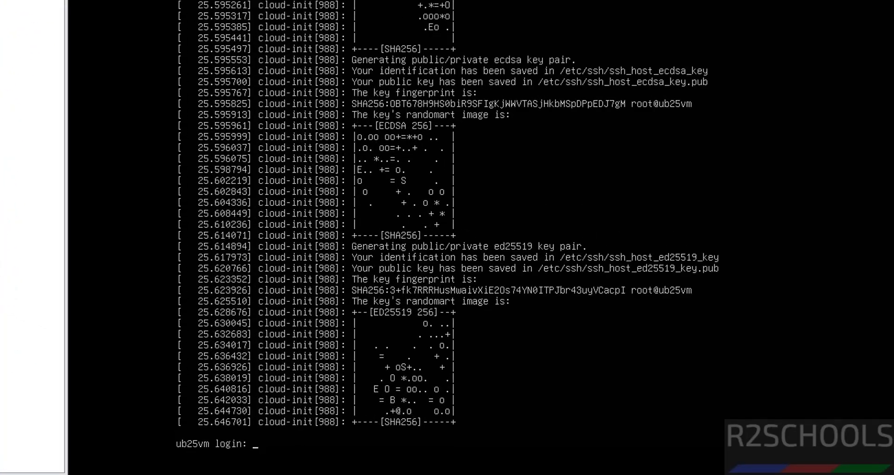
Step: Log in to the guest with the account username and password, then clear the console
{"action": "type", "text": "r"}
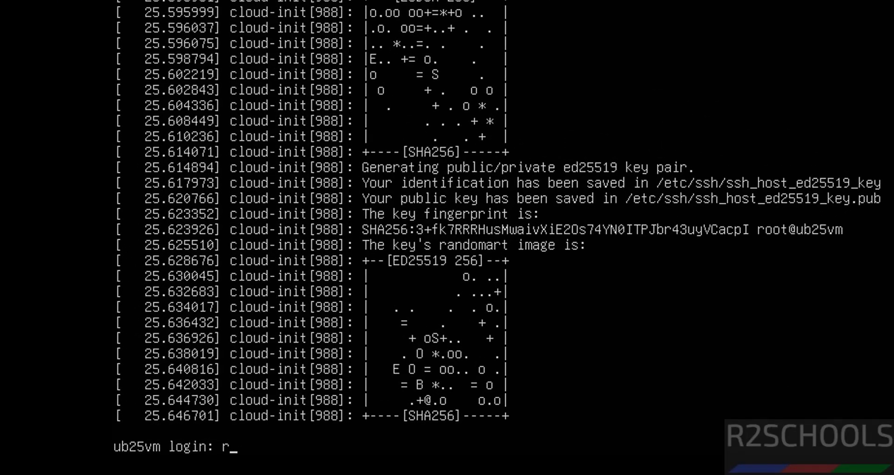
{"action": "type", "text": "2schools"}
{"action": "key", "text": "Return"}
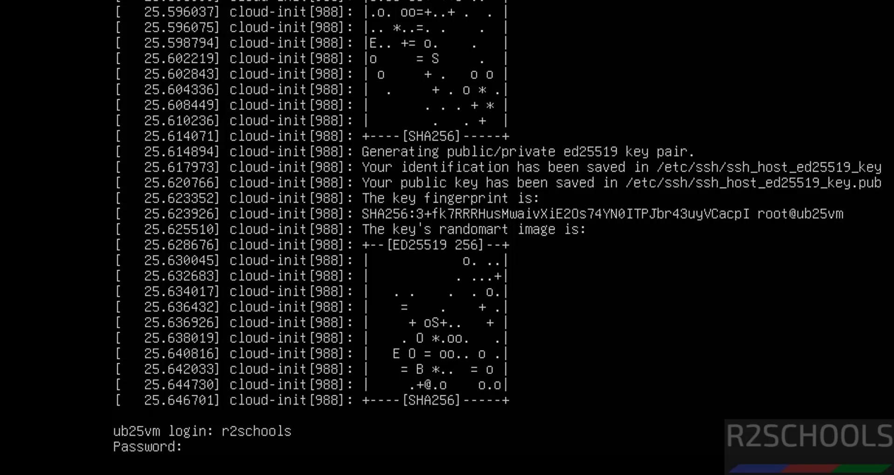
{"action": "key", "text": "Return"}
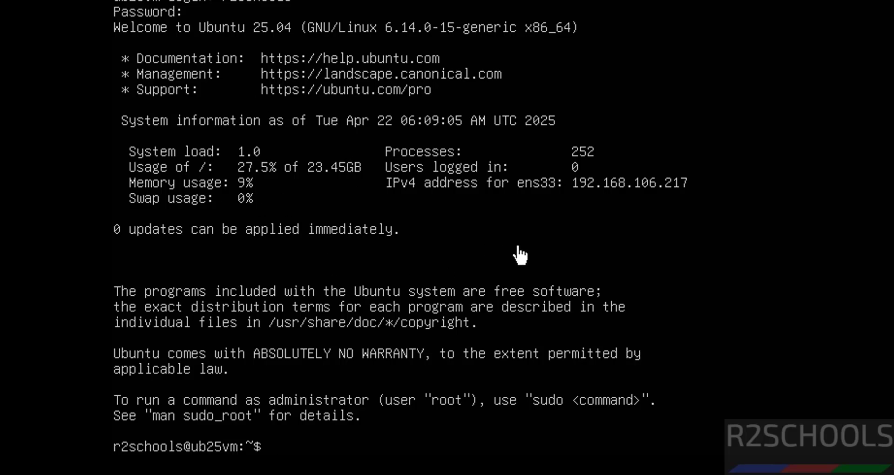
{"action": "key", "text": "ctrl+l"}
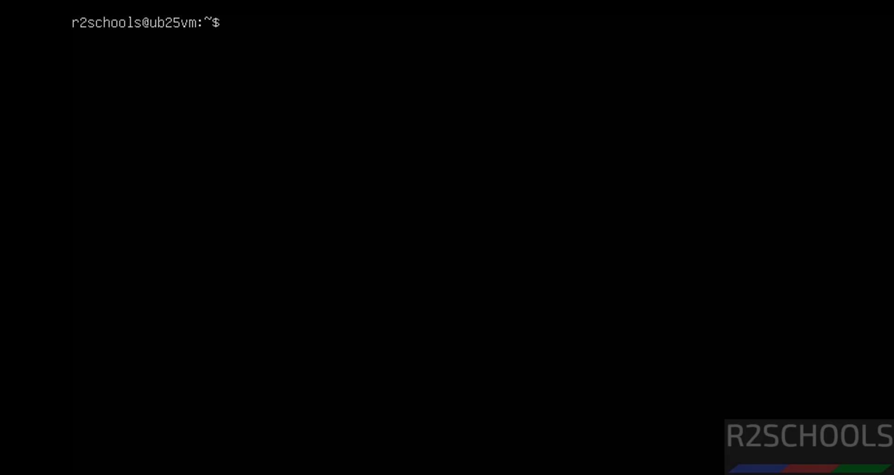
Step: Try ifconfig, then list network interfaces and IP addresses with ip addr
{"action": "type", "text": "ifconfig"}
{"action": "key", "text": "Return"}
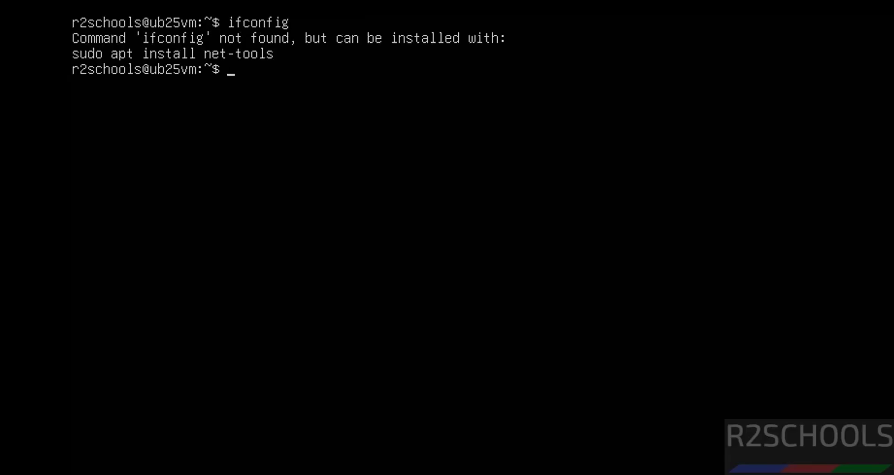
{"action": "type", "text": "ip addr"}
{"action": "key", "text": "Return"}
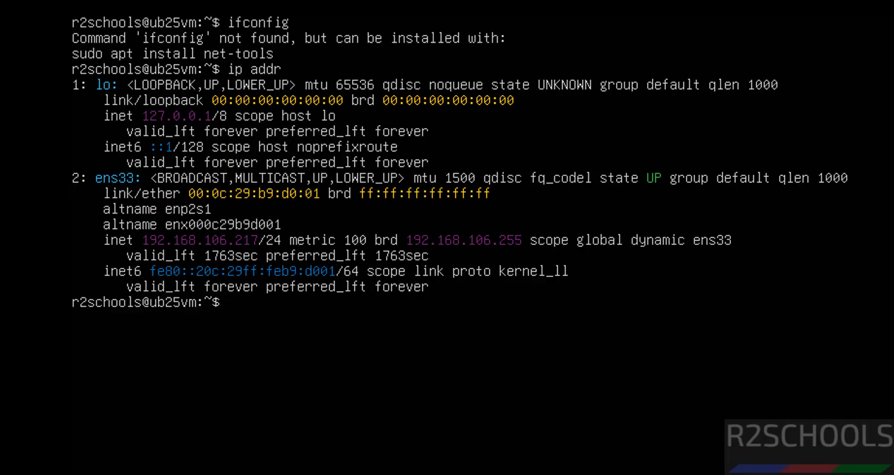
Step: Install net-tools with sudo apt install net-tools, then clear the terminal
{"action": "type", "text": "a"}
{"action": "key", "text": "BackSpace"}
{"action": "type", "text": "sudo apt install net"}
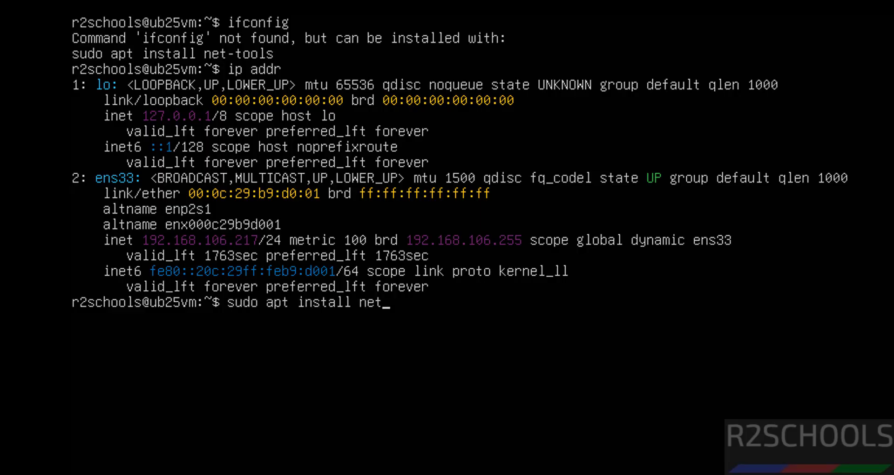
{"action": "type", "text": "-tools"}
{"action": "key", "text": "Return"}
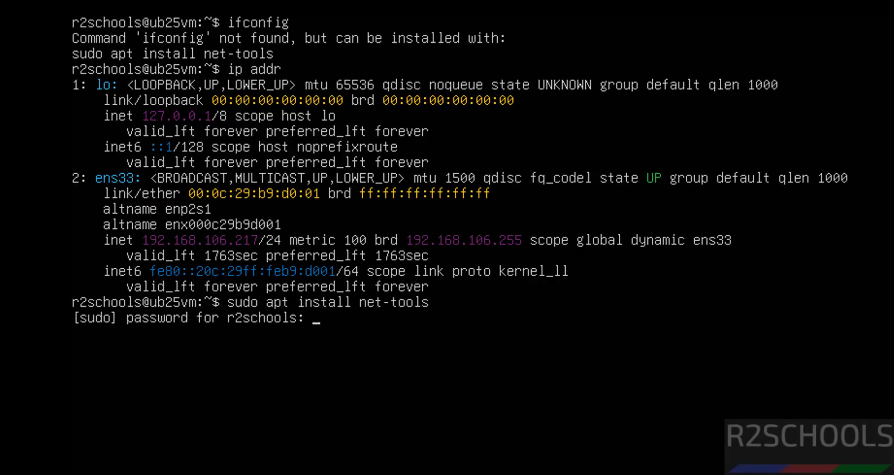
{"action": "key", "text": "Return"}
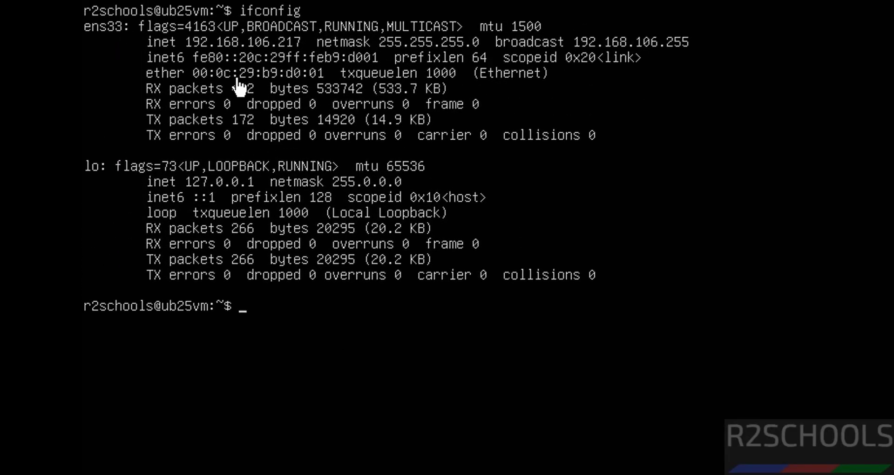
{"action": "key", "text": "ctrl+l"}
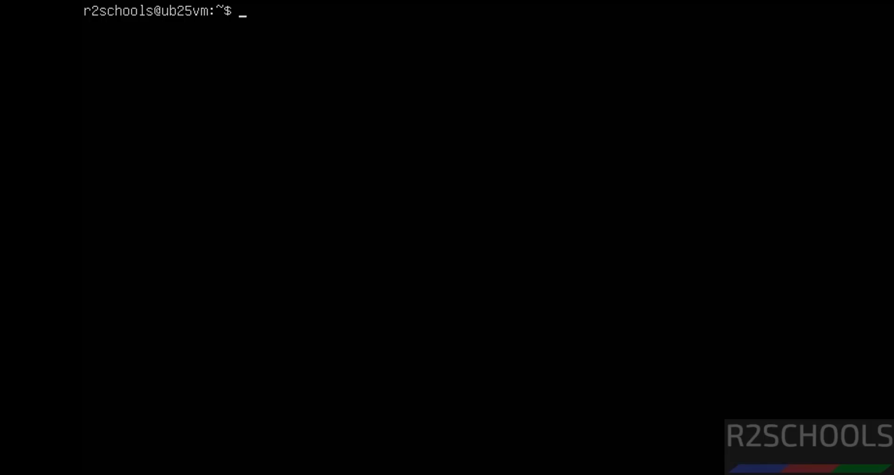
{"action": "type", "text": "moe"}
{"action": "key", "text": "BackSpace"}
{"action": "type", "text": "re /etc/p"}
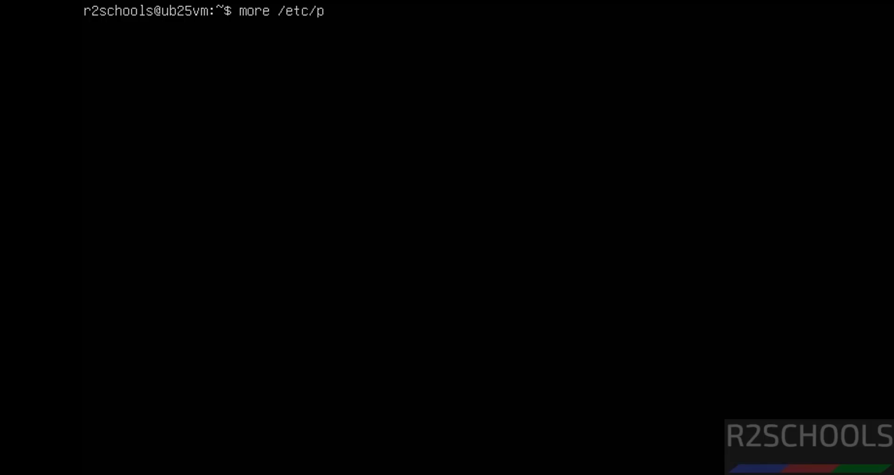
{"action": "key", "text": "BackSpace"}
{"action": "type", "text": "os-e"}
{"action": "key", "text": "Return"}
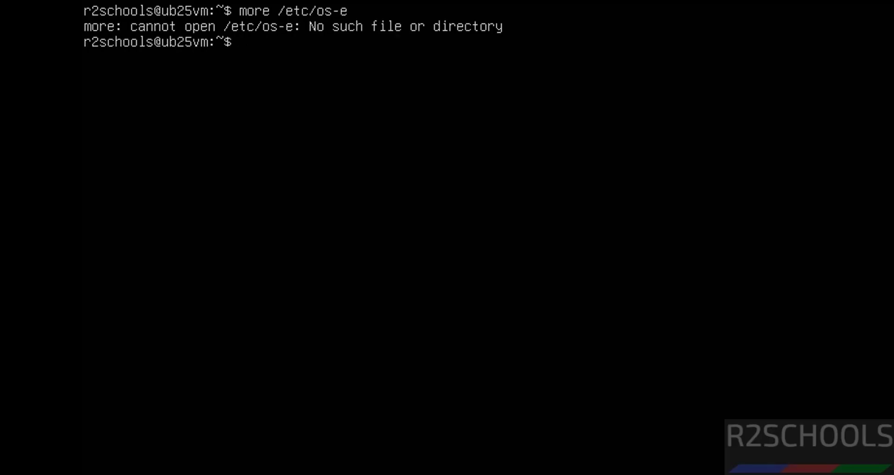
{"action": "key", "text": "Up"}
{"action": "key", "text": "BackSpace"}
{"action": "type", "text": "release"}
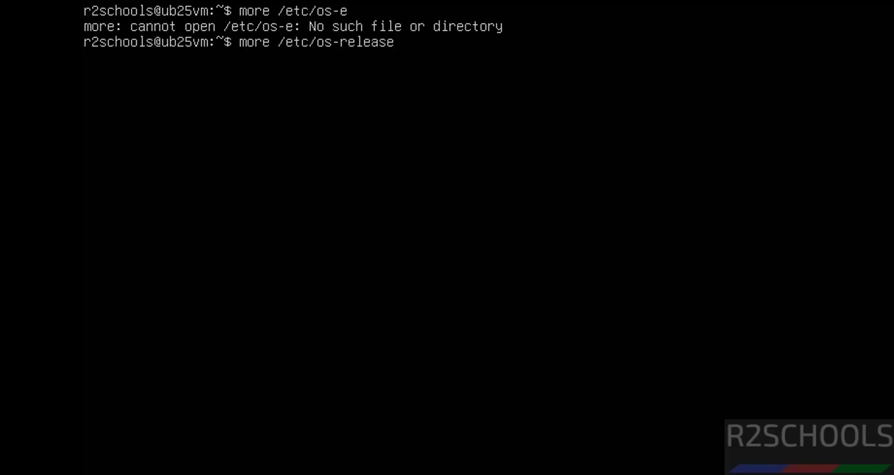
{"action": "key", "text": "Return"}
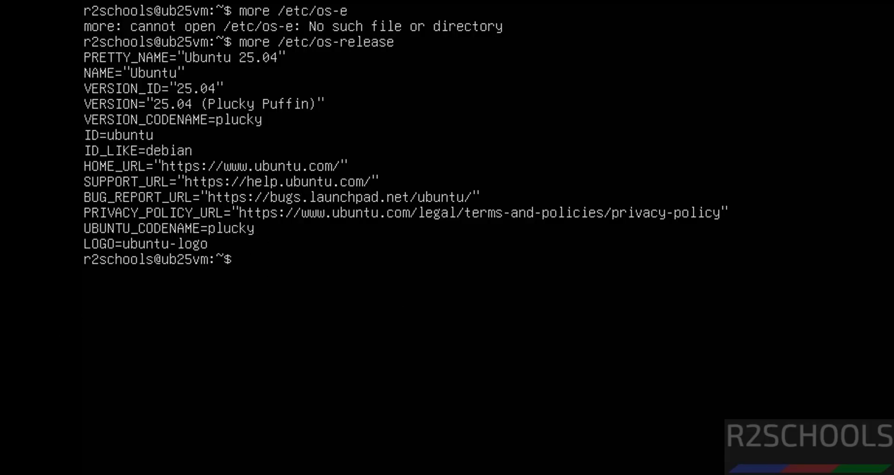
{"action": "key", "text": "ctrl+l"}
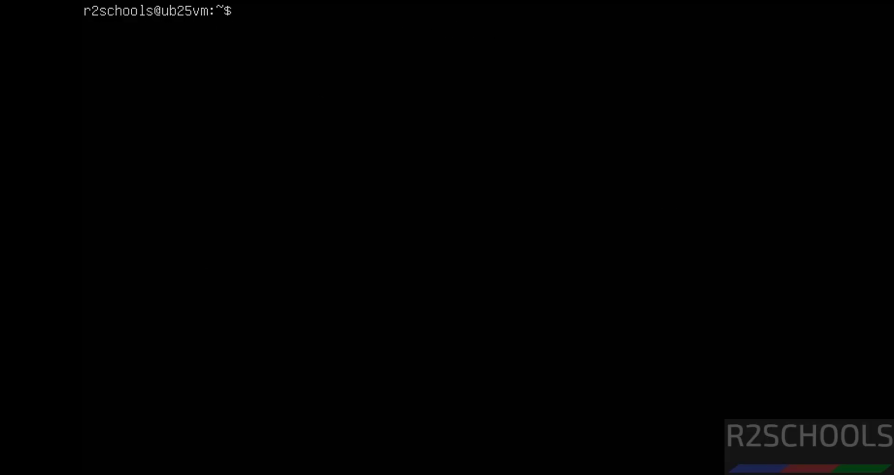
Step: Run sudo apt update && sudo apt upgrade to update all packages, then clear the screen
{"action": "type", "text": "sudo apt update && sudo at"}
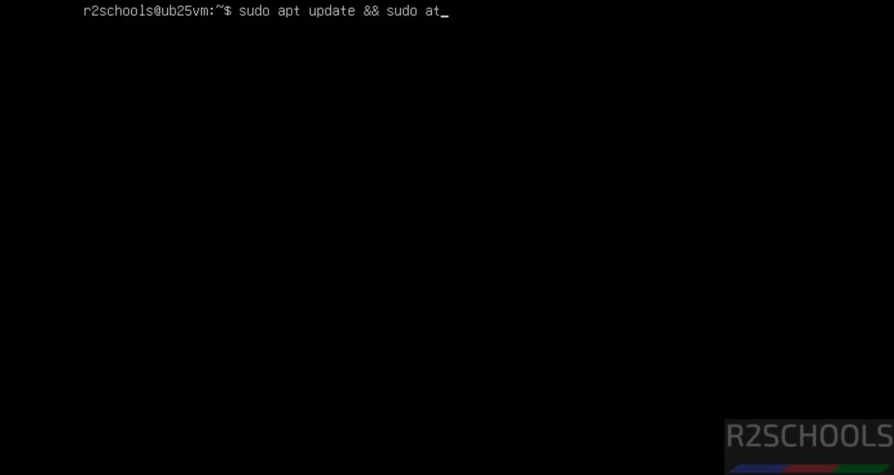
{"action": "key", "text": "BackSpace"}
{"action": "type", "text": "pt upgrade"}
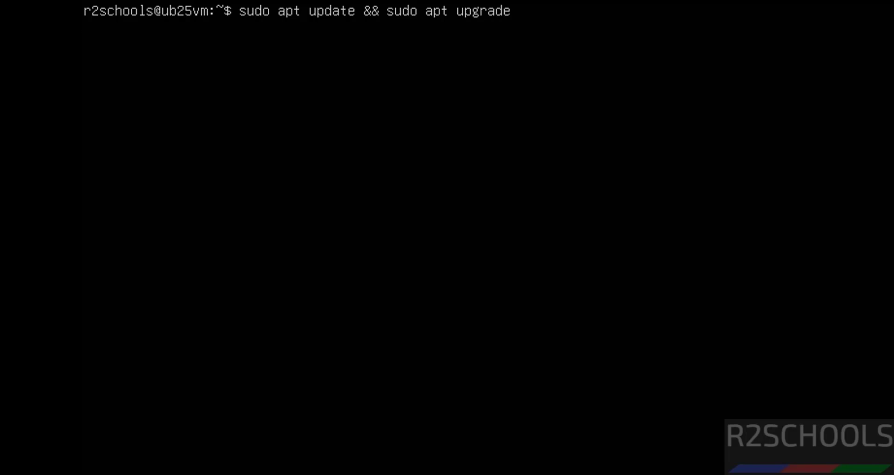
{"action": "key", "text": "Return"}
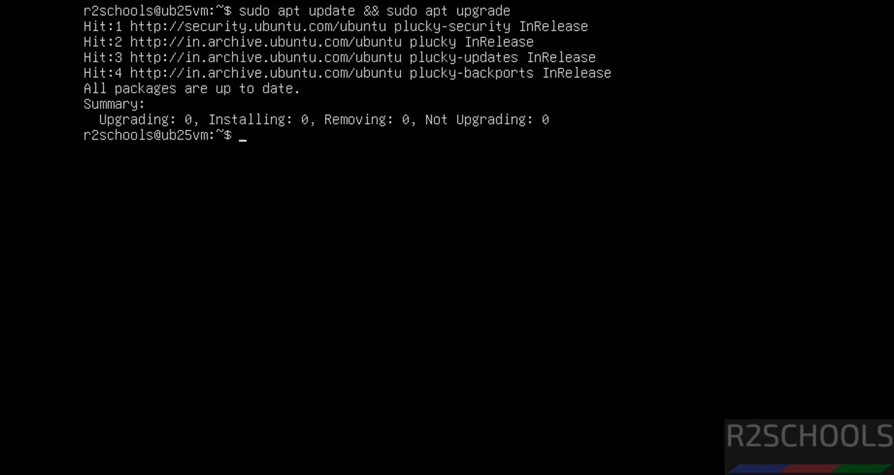
{"action": "key", "text": "ctrl+l"}
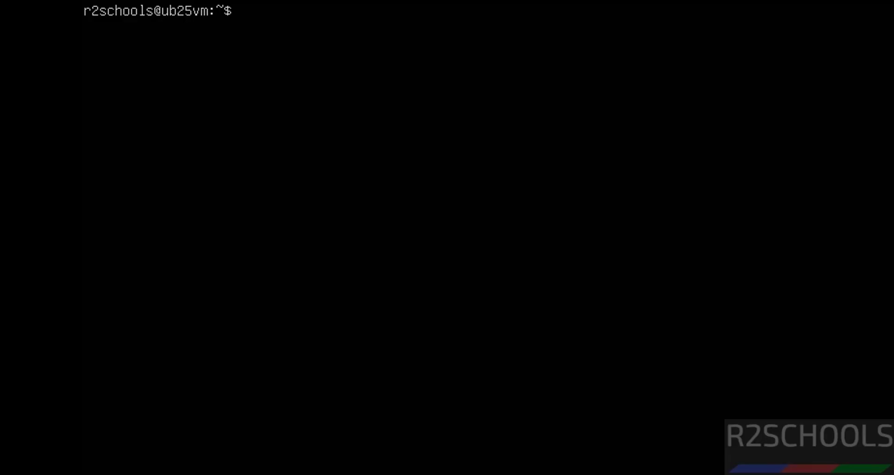